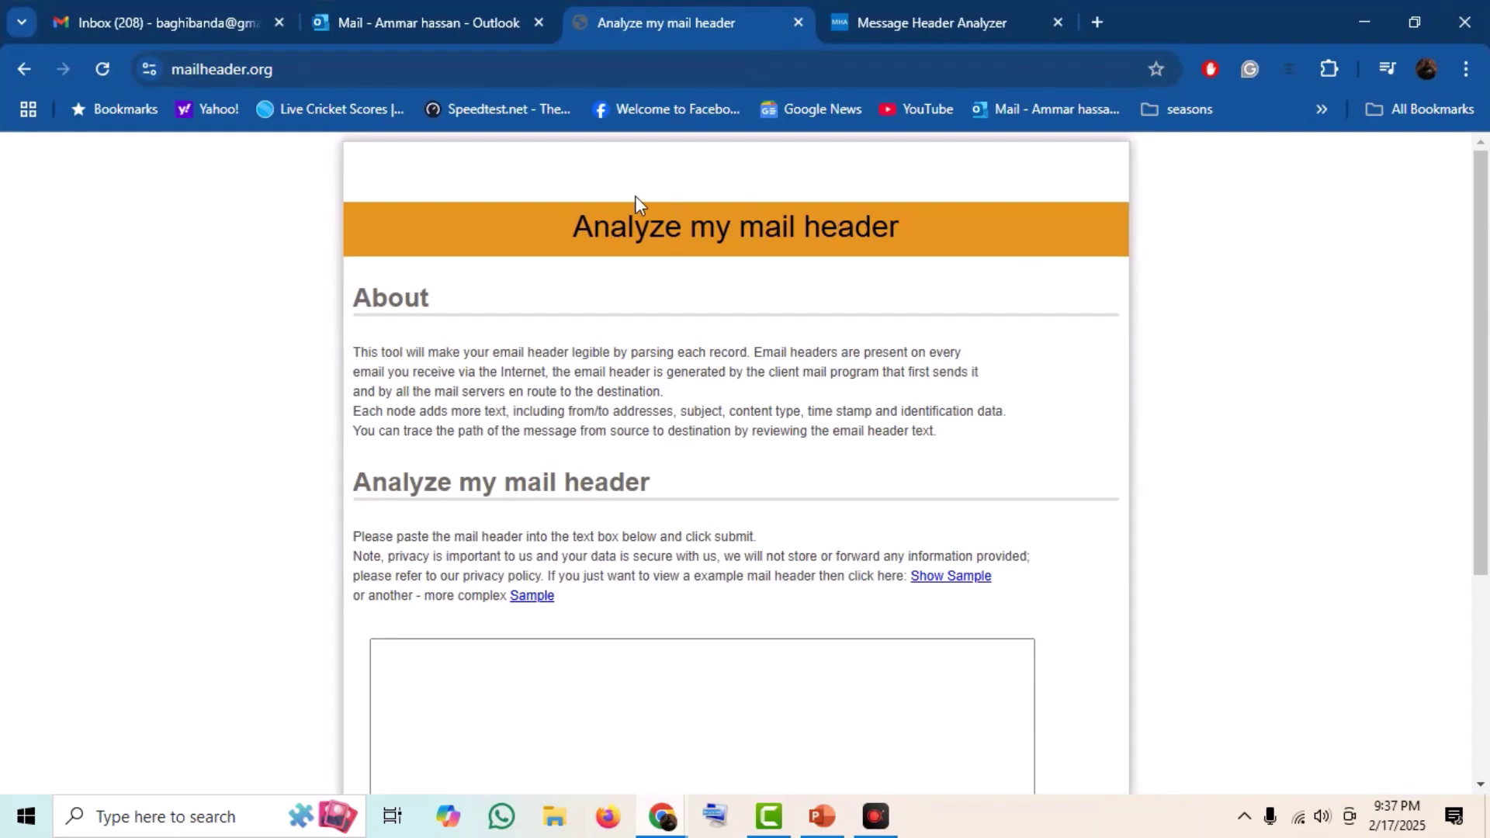
# Step: Glance at the Message Header Analyzer tab, then go back to Gmail's Primary inbox
pyautogui.click(961, 8)
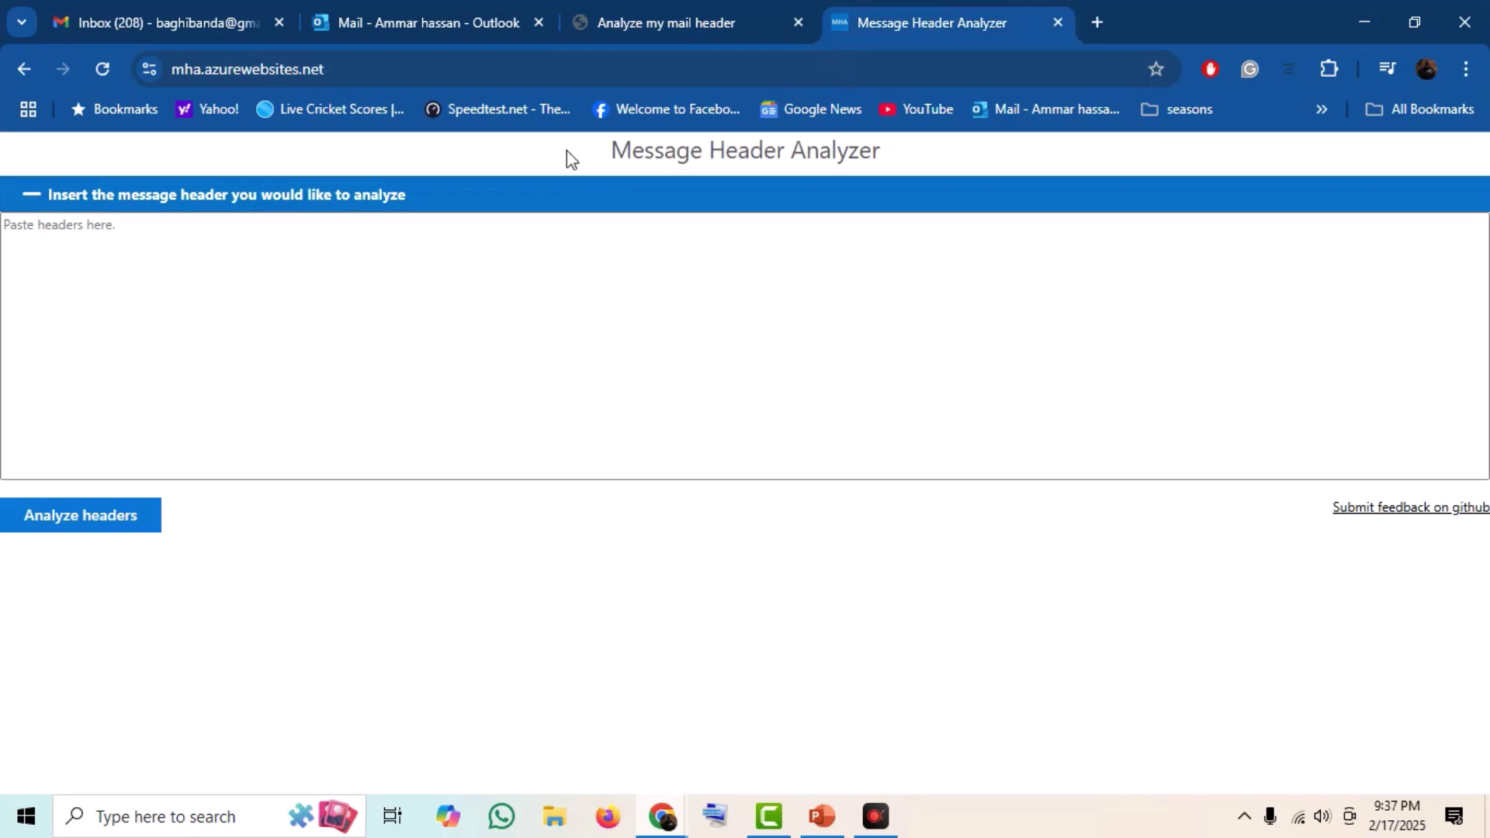
pyautogui.click(112, 5)
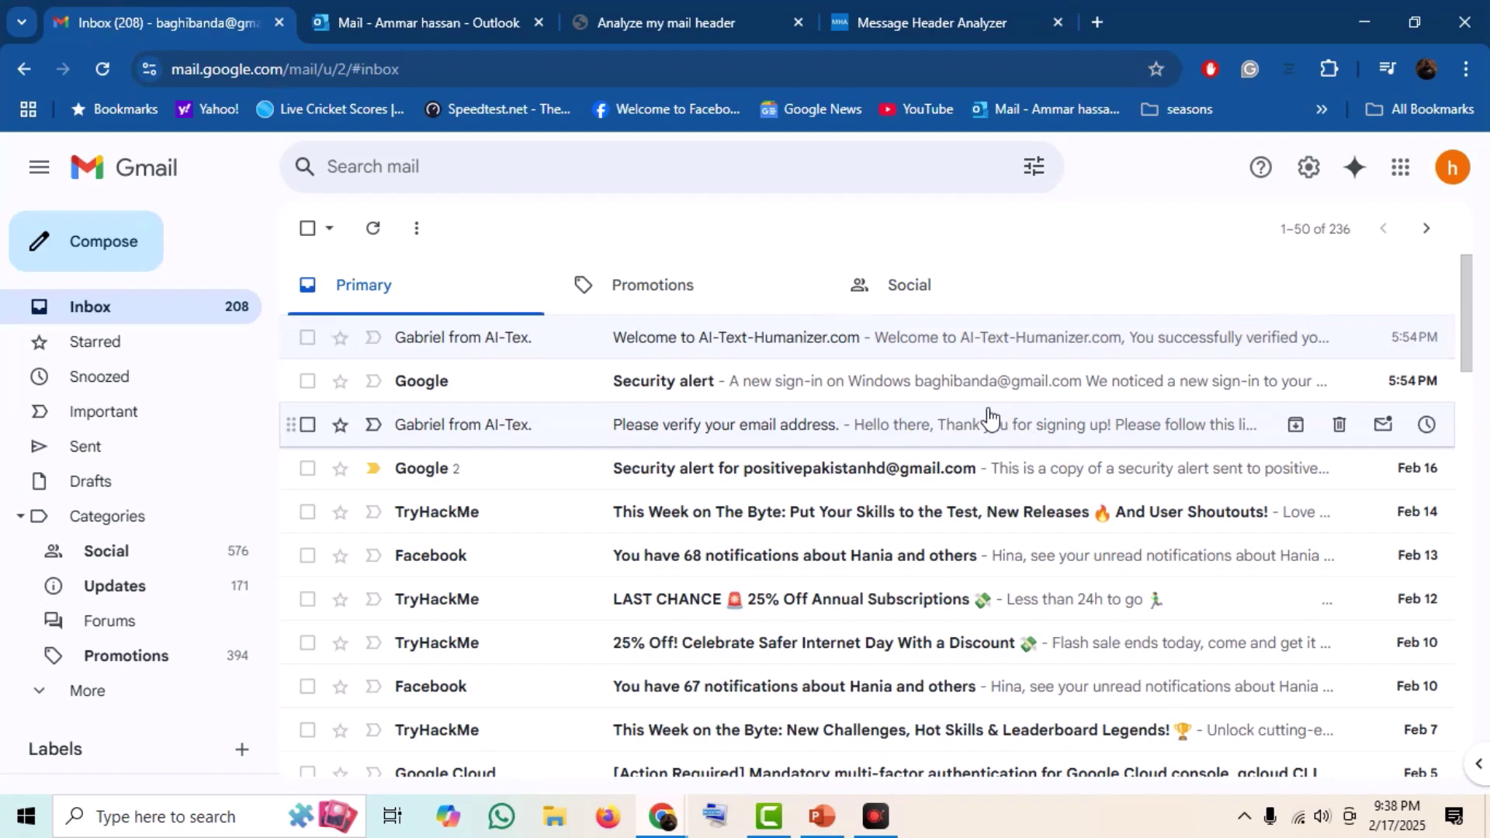
# Step: Open the AI-Text-Humanizer welcome email's original message with its full headers
pyautogui.click(706, 339)
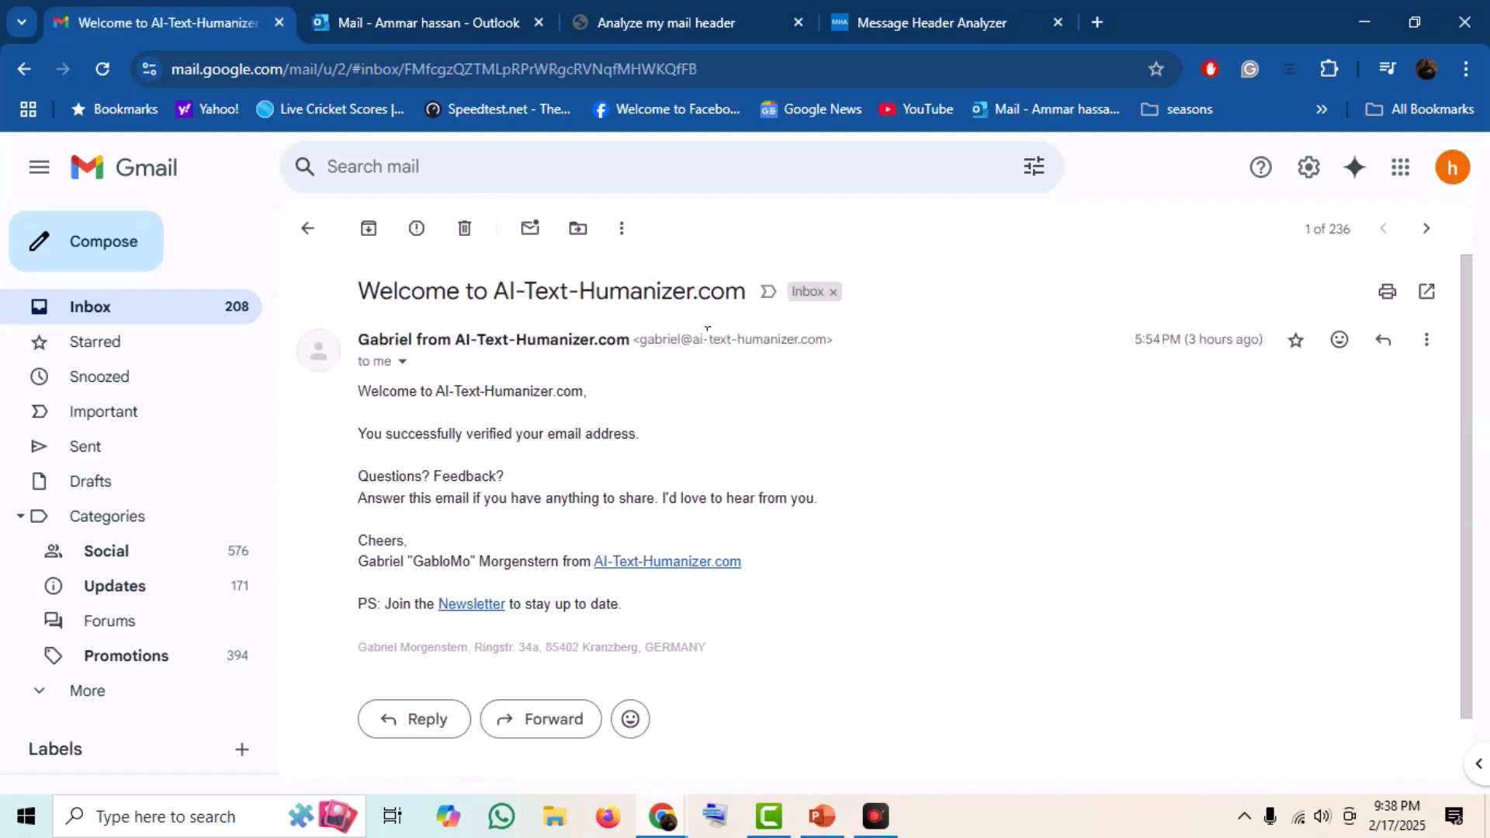
pyautogui.click(1427, 346)
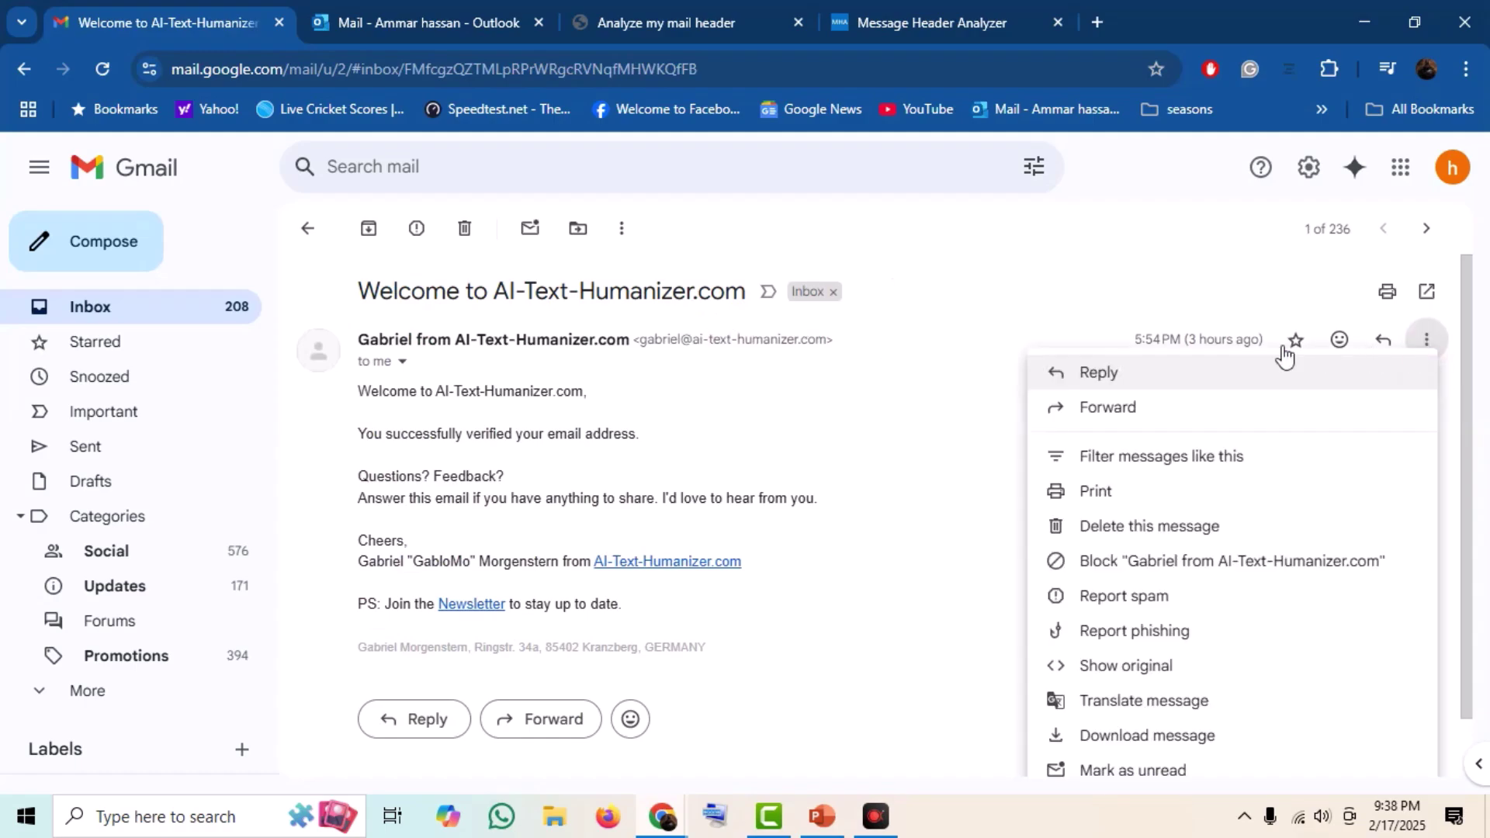
pyautogui.click(1189, 672)
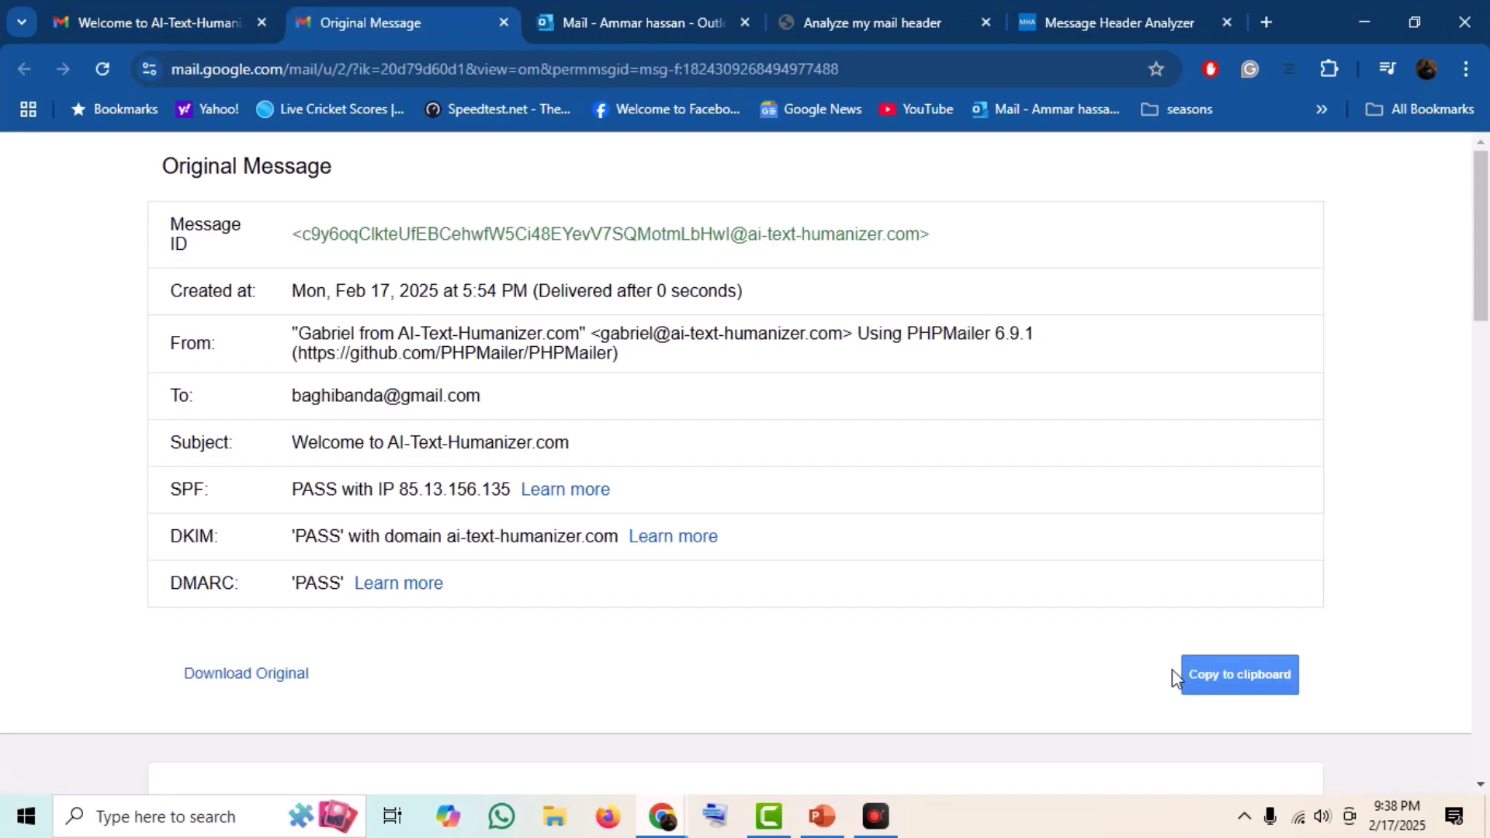
pyautogui.moveTo(1485, 270); pyautogui.dragTo(1485, 339)
# Step: Copy the whole original message, showing SPF, DKIM and DMARC PASS, to the clipboard
pyautogui.moveTo(167, 135); pyautogui.dragTo(523, 323)
pyautogui.click(489, 336)
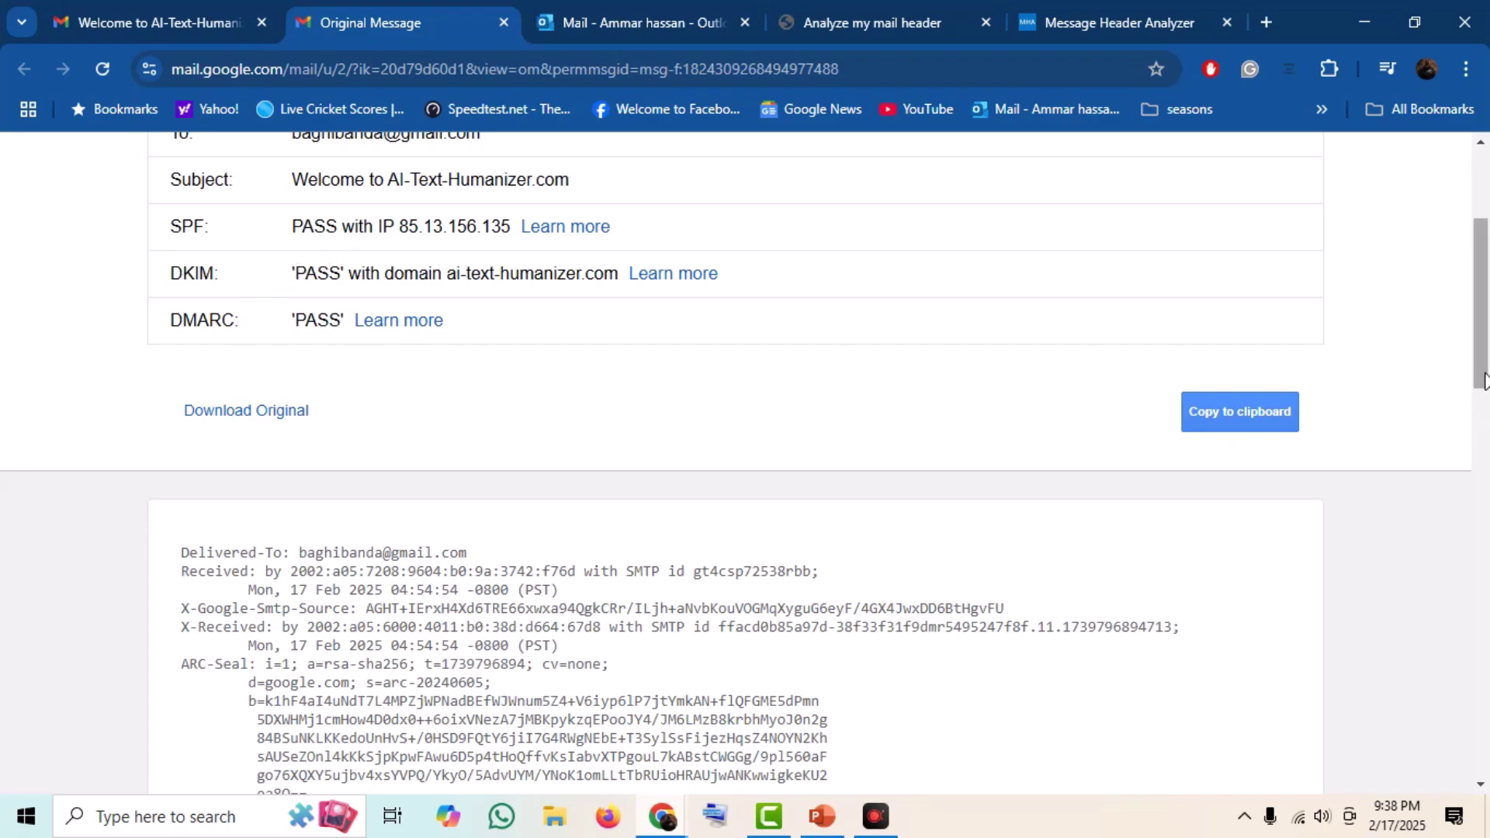
pyautogui.click(1241, 426)
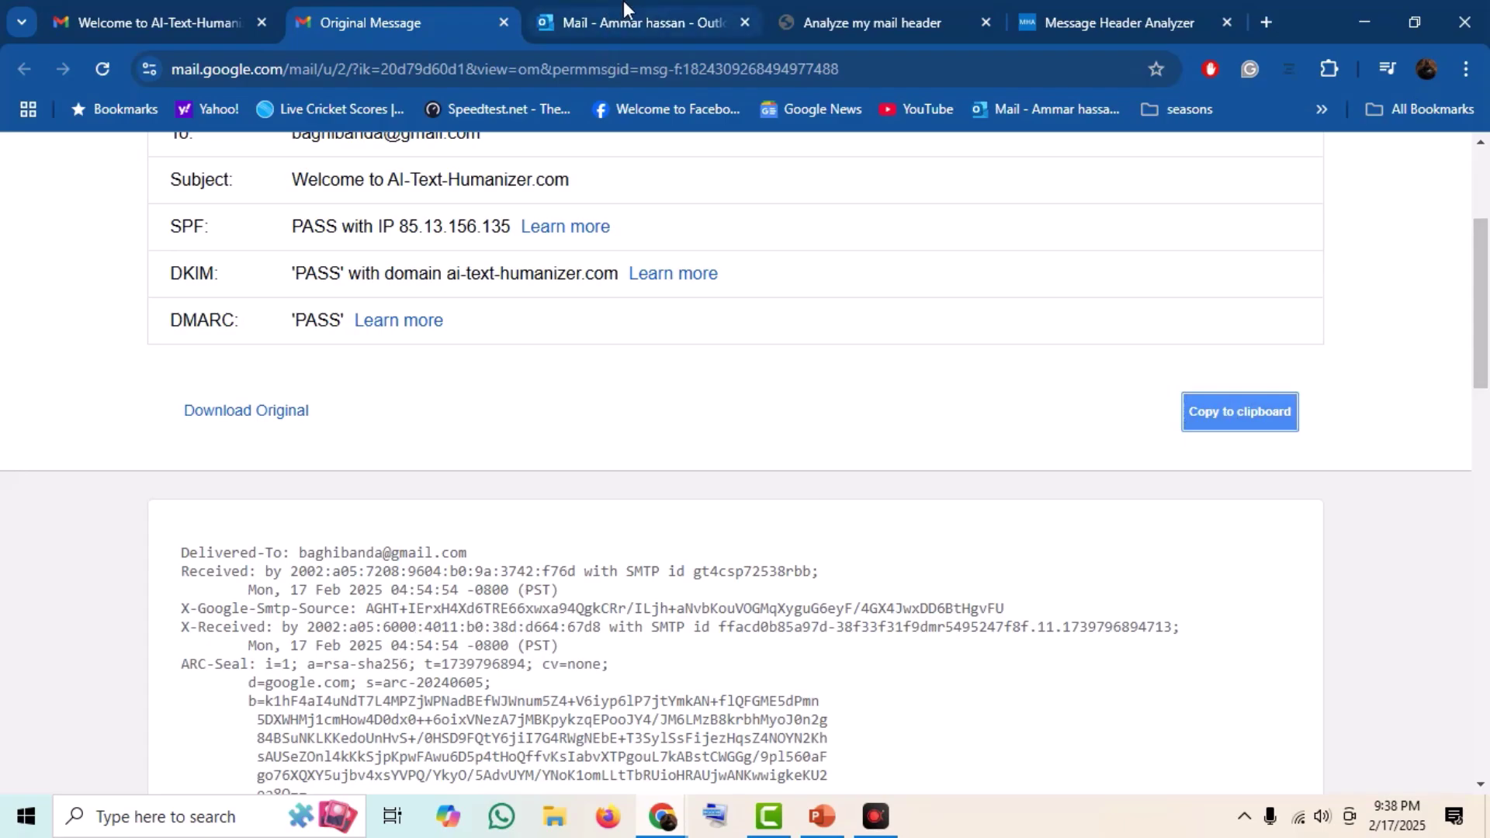
pyautogui.moveTo(1484, 330)
pyautogui.mouseDown()
pyautogui.moveTo(1487, 695)
pyautogui.moveTo(1487, 349)
pyautogui.mouseUp()
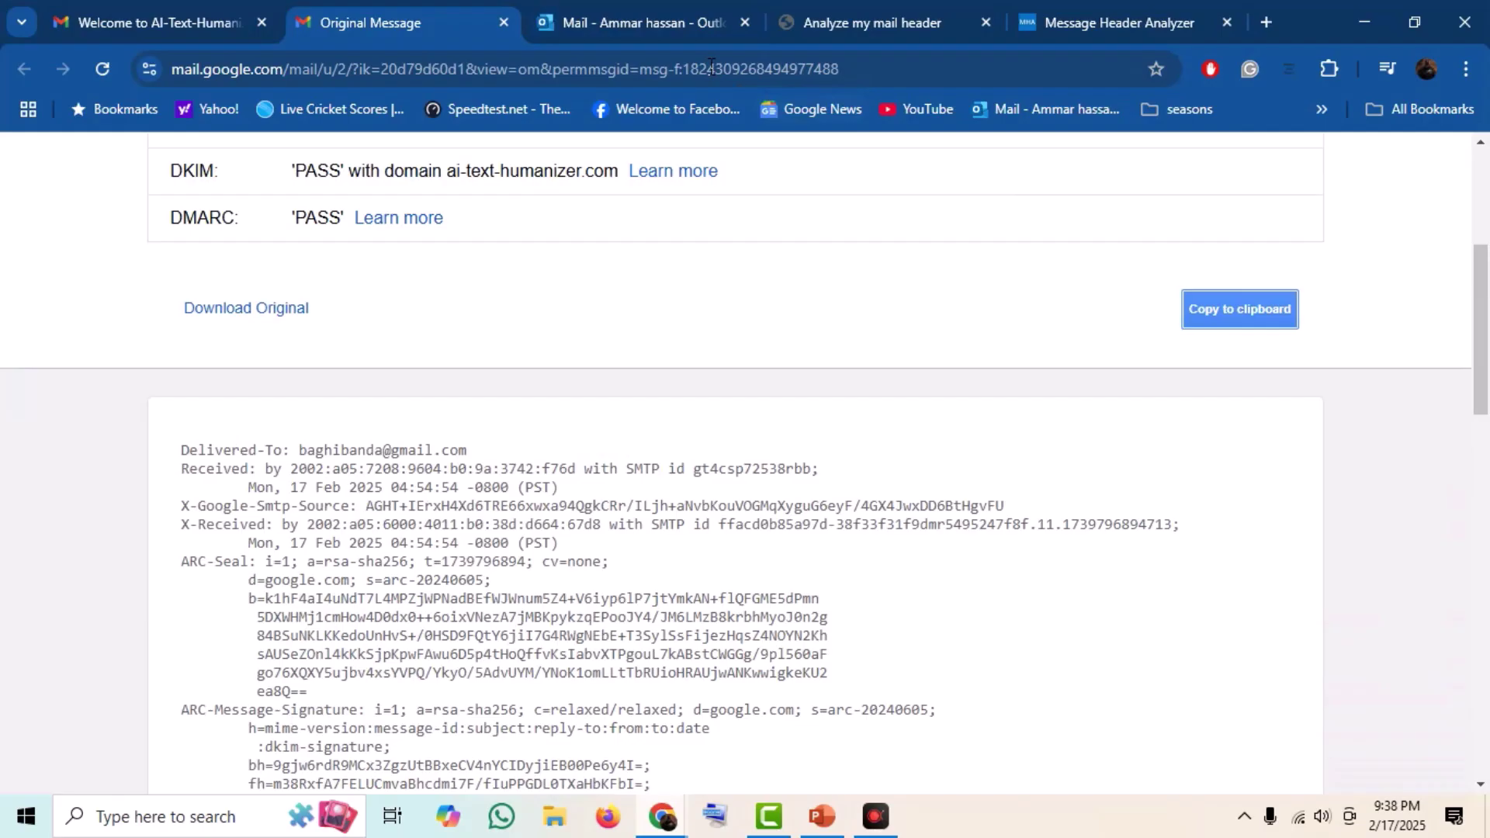
pyautogui.click(894, 6)
# Step: Paste the copied Gmail header into mailheader.org and submit it for analysis
pyautogui.click(596, 678)
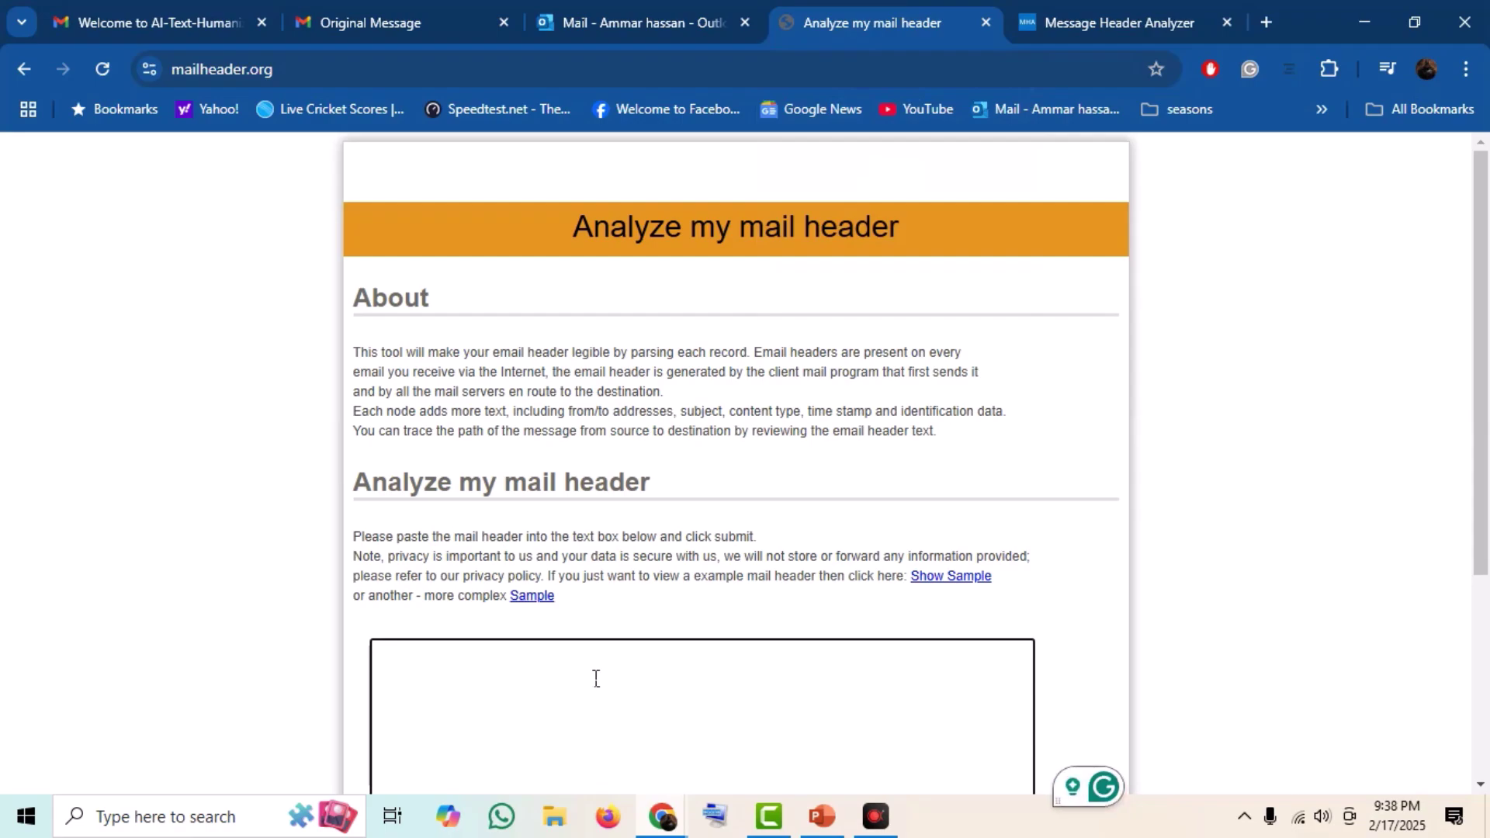
pyautogui.hotkey('ctrl', 'v')
pyautogui.scroll(-2, 1487, 431)
pyautogui.click(755, 710)
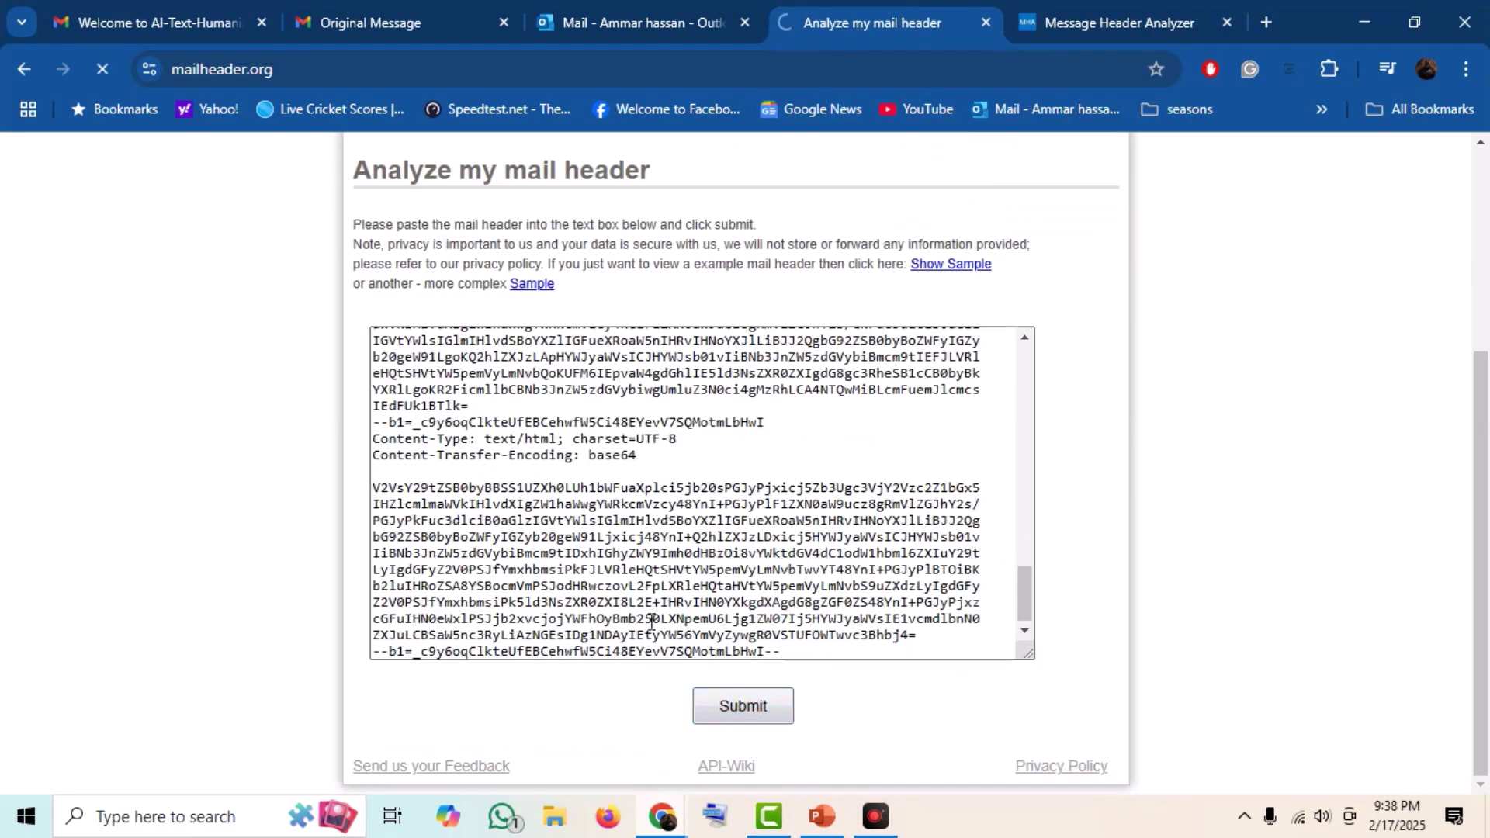
# Step: Paste the same Gmail header into Message Header Analyzer's headers box
pyautogui.click(1114, 11)
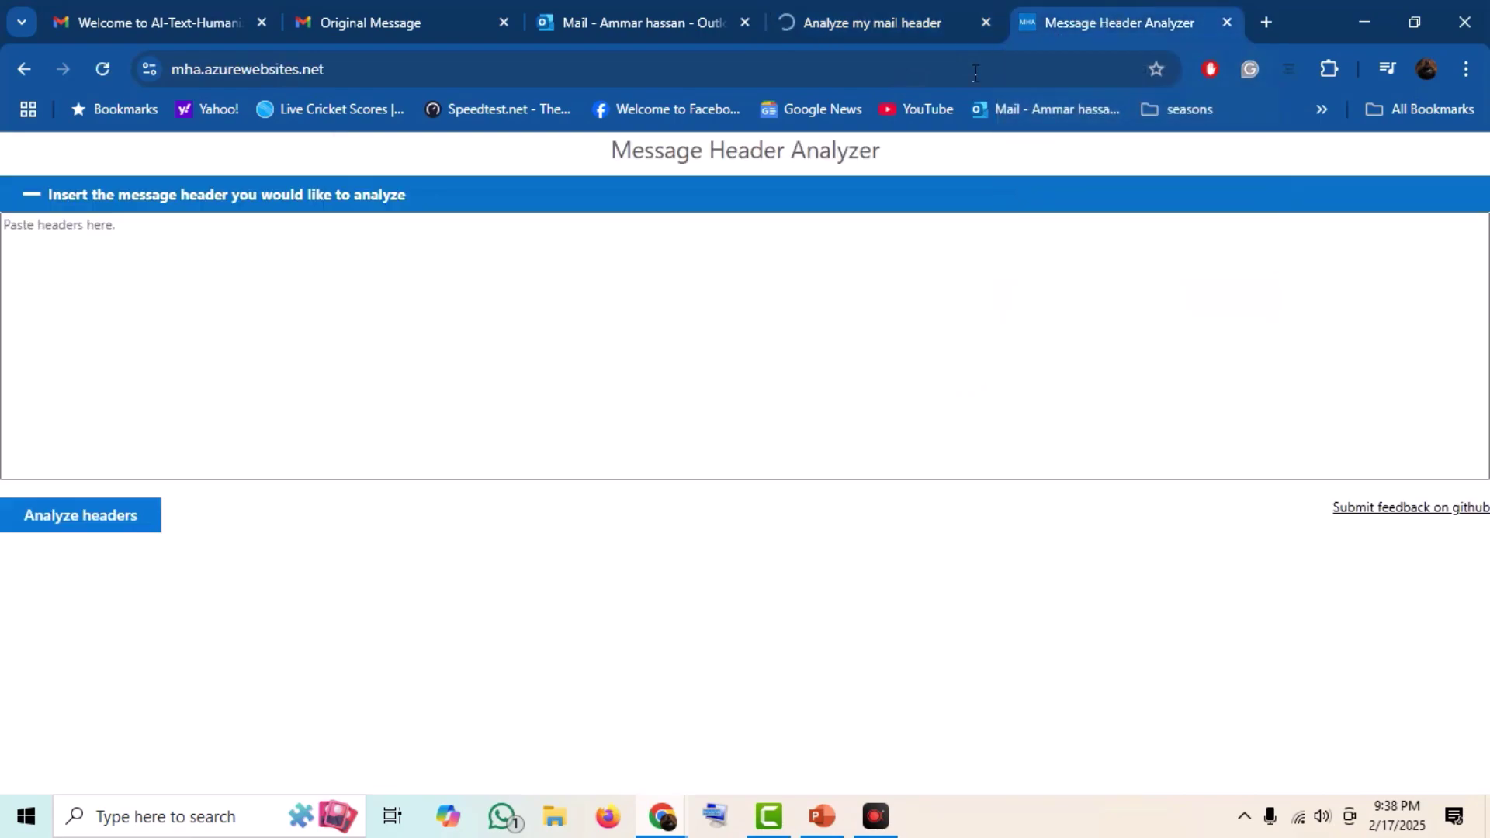
pyautogui.click(412, 280)
pyautogui.hotkey('ctrl', 'v')
# Step: Analyze the pasted headers and inspect the creation time and its 0100 time zone offset
pyautogui.click(142, 525)
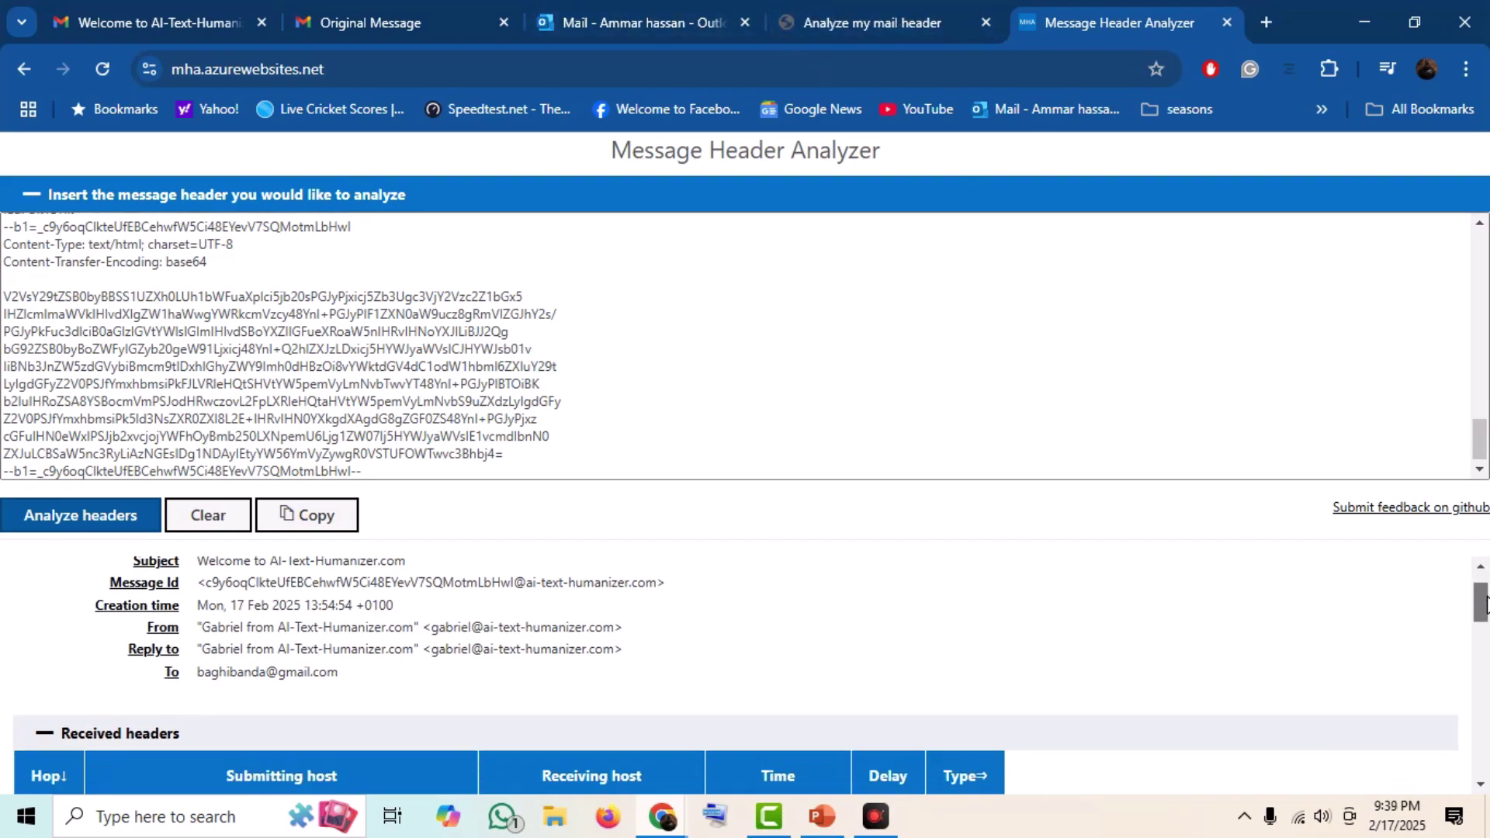
pyautogui.moveTo(825, 598); pyautogui.dragTo(229, 655)
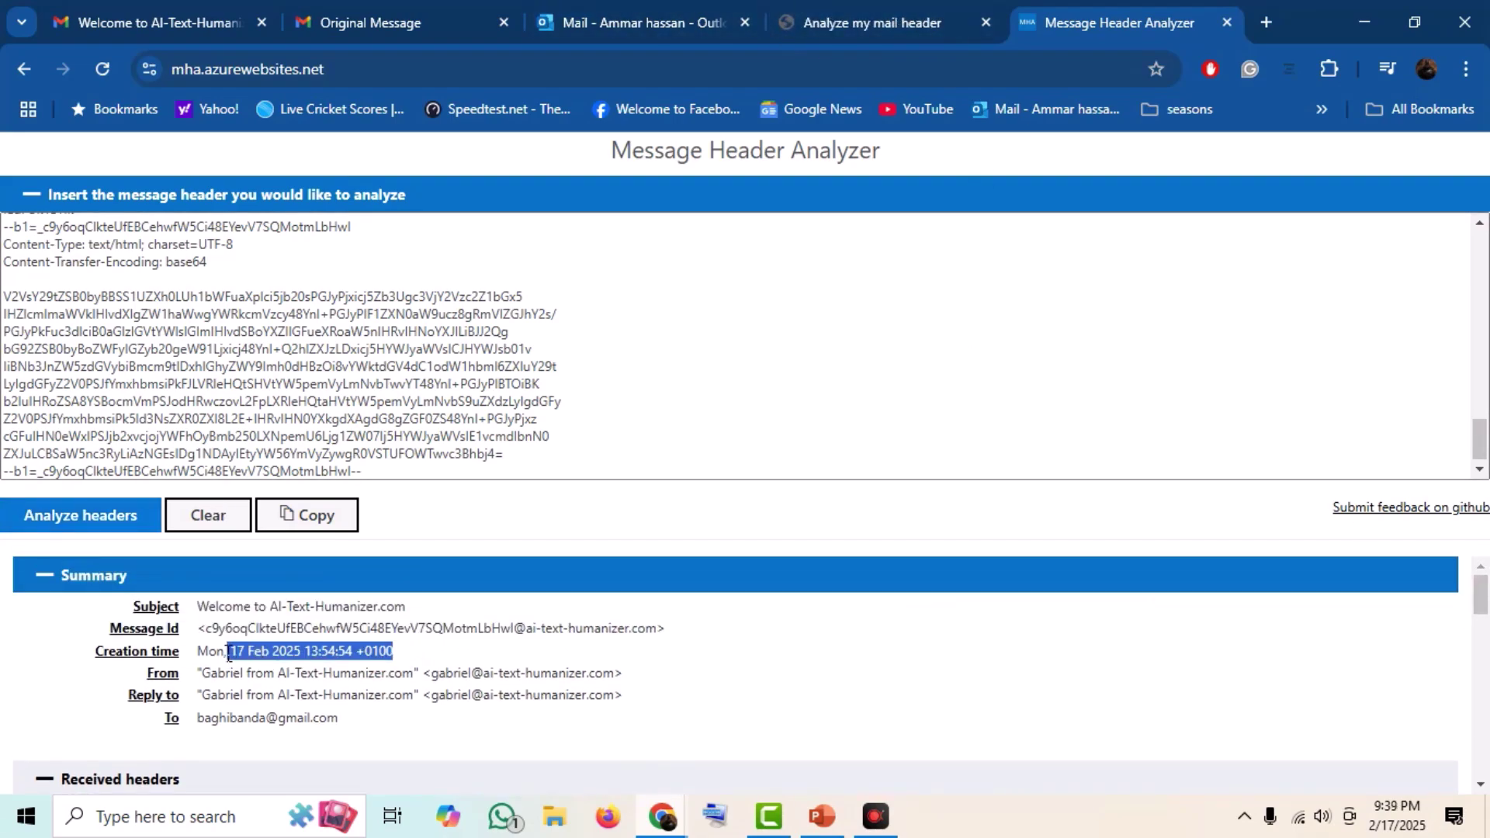
pyautogui.moveTo(410, 657); pyautogui.dragTo(362, 648)
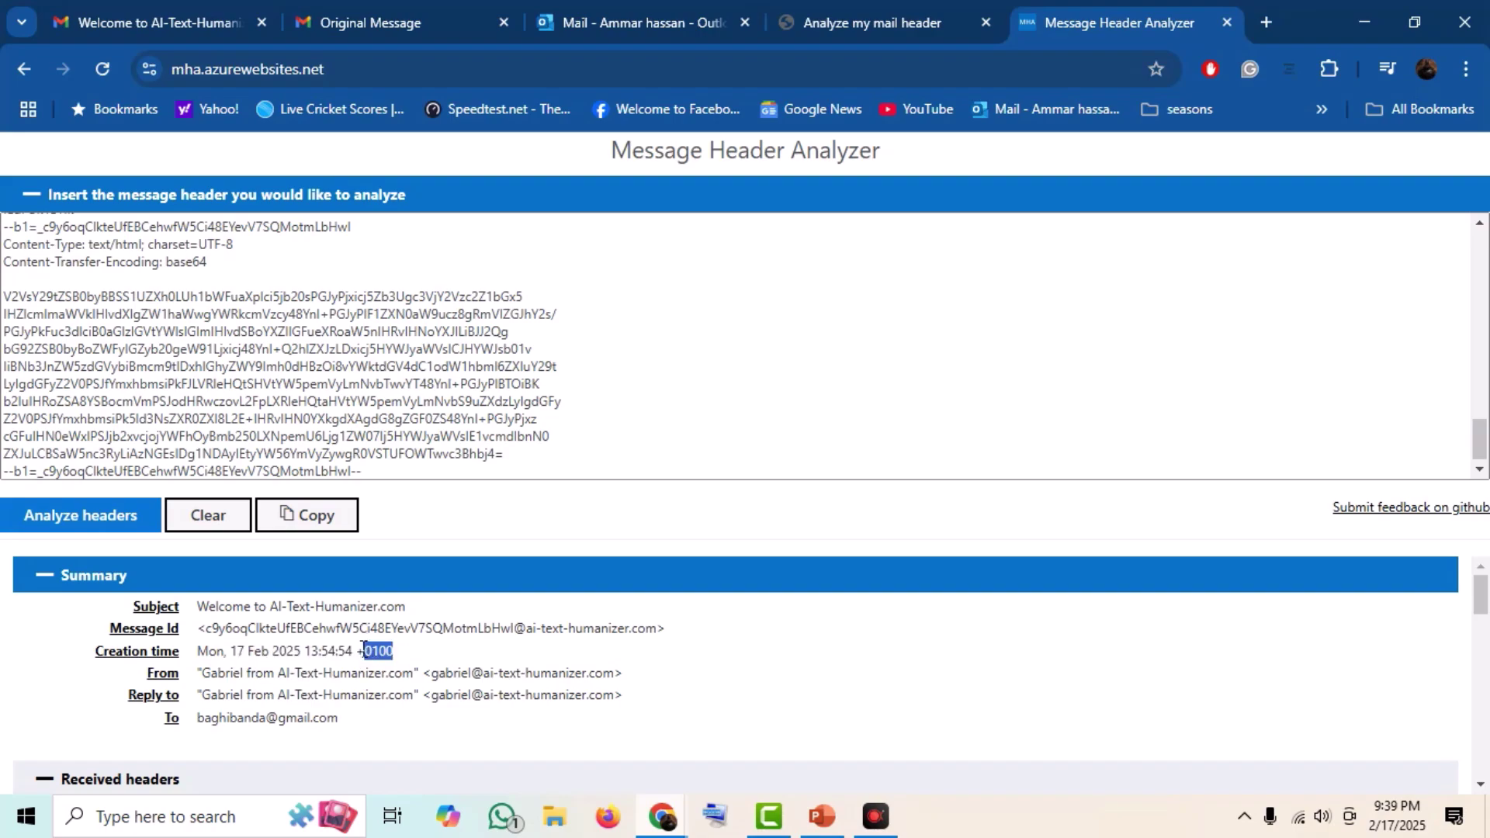
pyautogui.click(1482, 638)
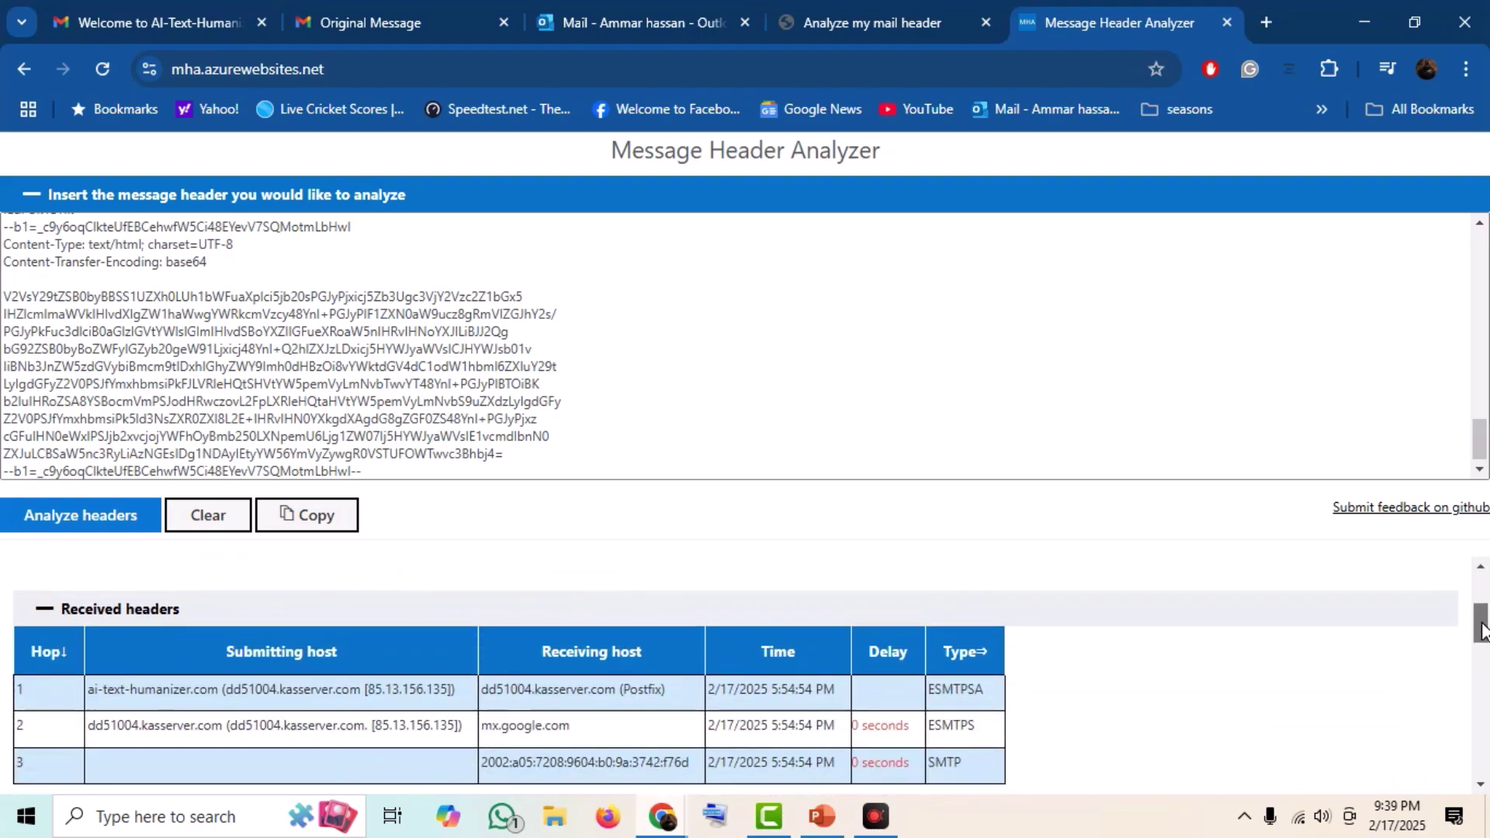
pyautogui.moveTo(1482, 638); pyautogui.dragTo(1483, 641)
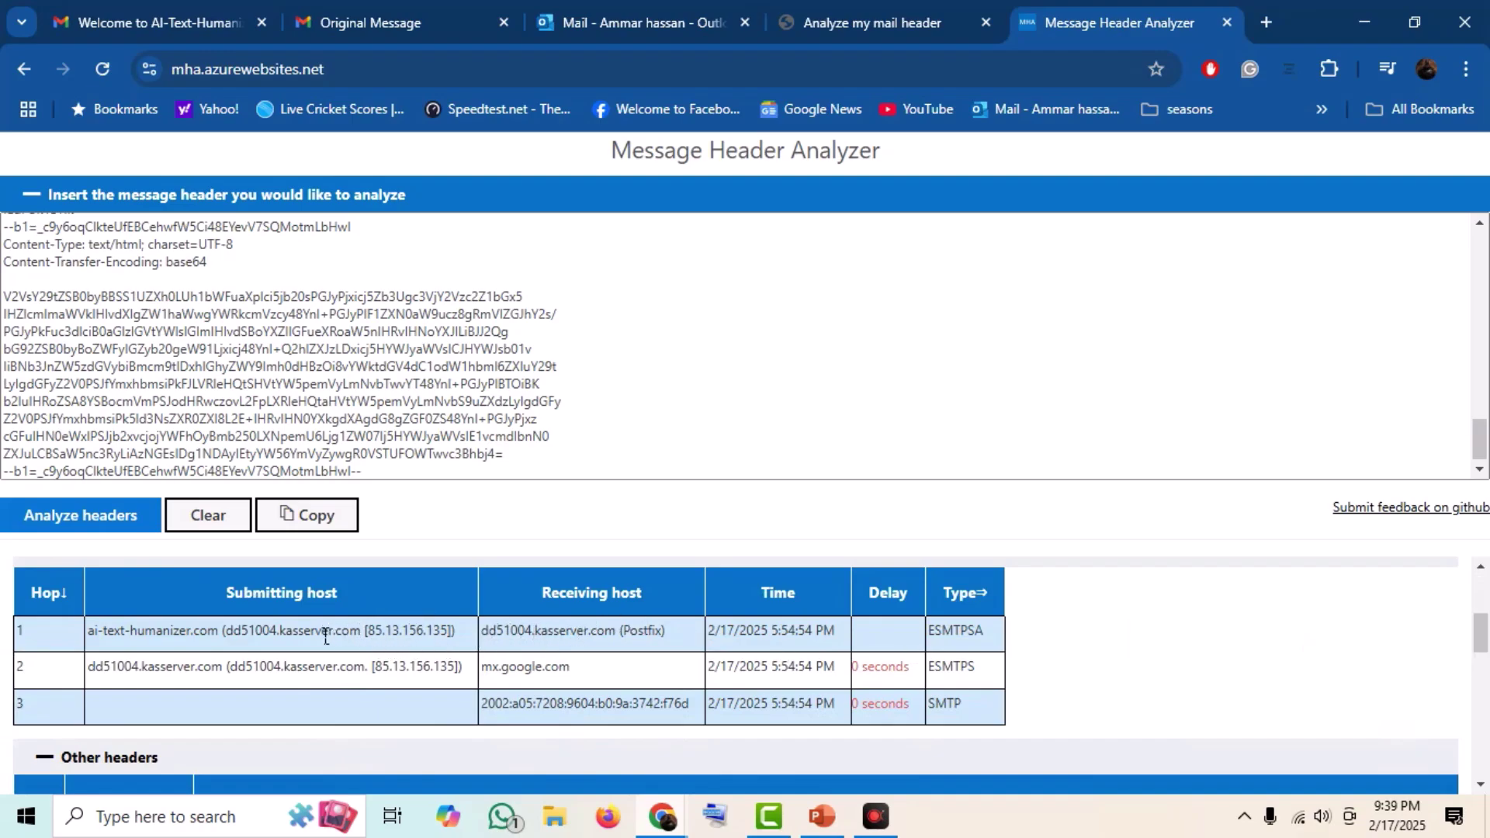
# Step: Inspect the Received hops: hop 1's sending IP and receiving host, and mx.google.com for hop 2
pyautogui.moveTo(325, 636); pyautogui.dragTo(395, 638)
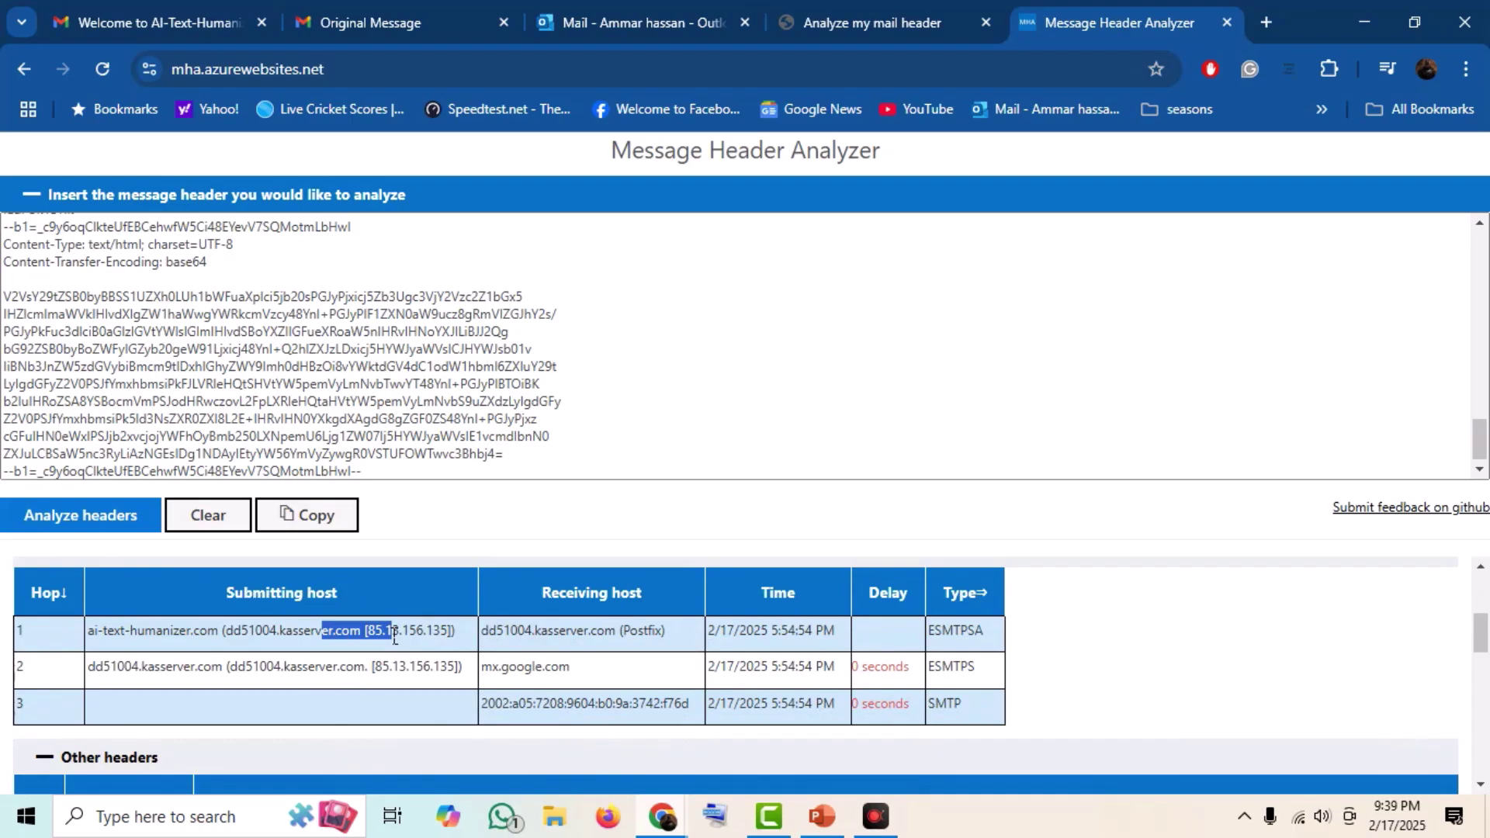
pyautogui.click(399, 633)
pyautogui.moveTo(425, 631); pyautogui.dragTo(439, 632)
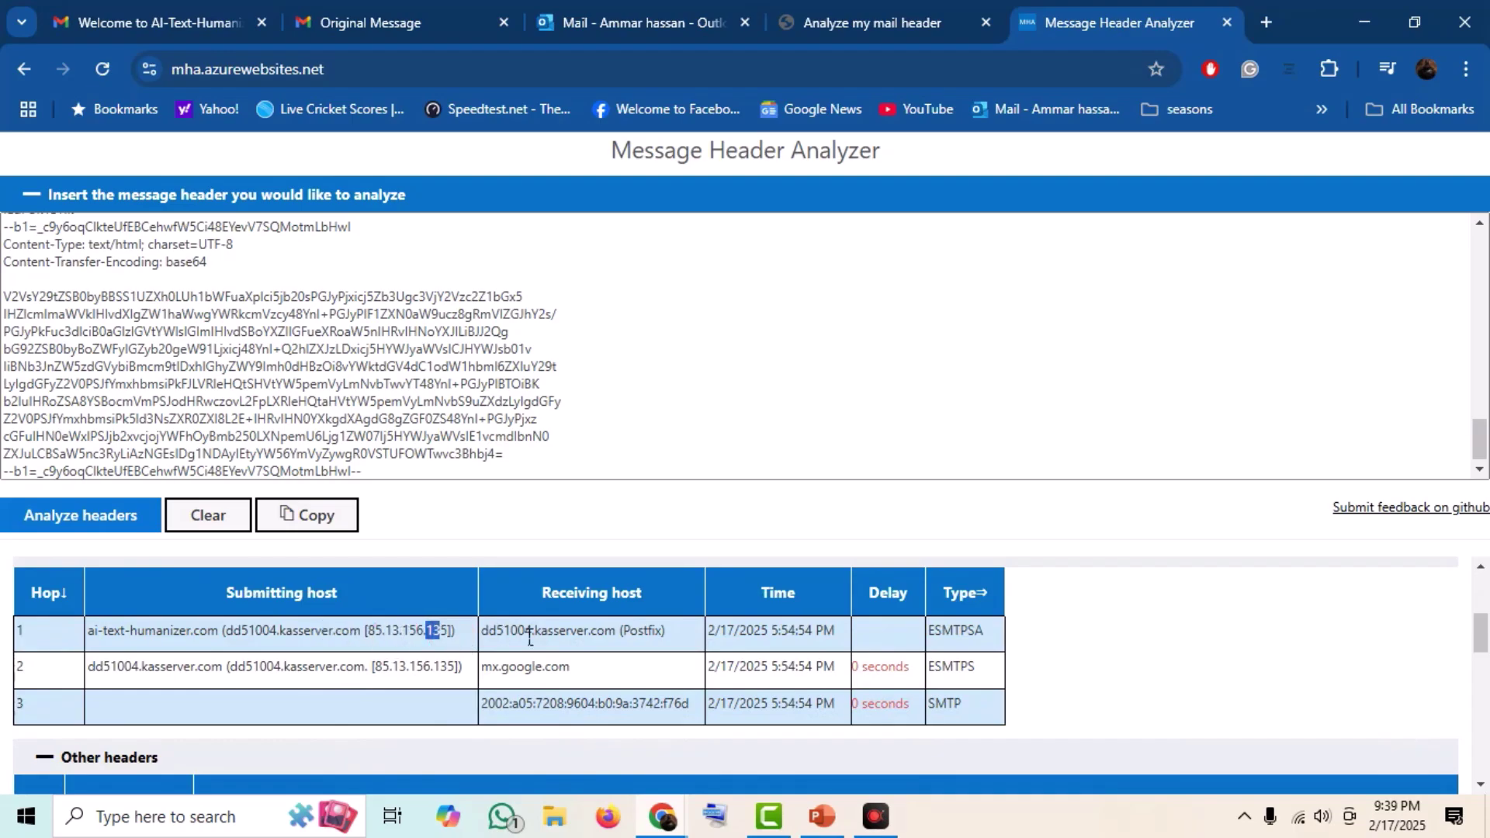
pyautogui.moveTo(665, 634); pyautogui.dragTo(529, 633)
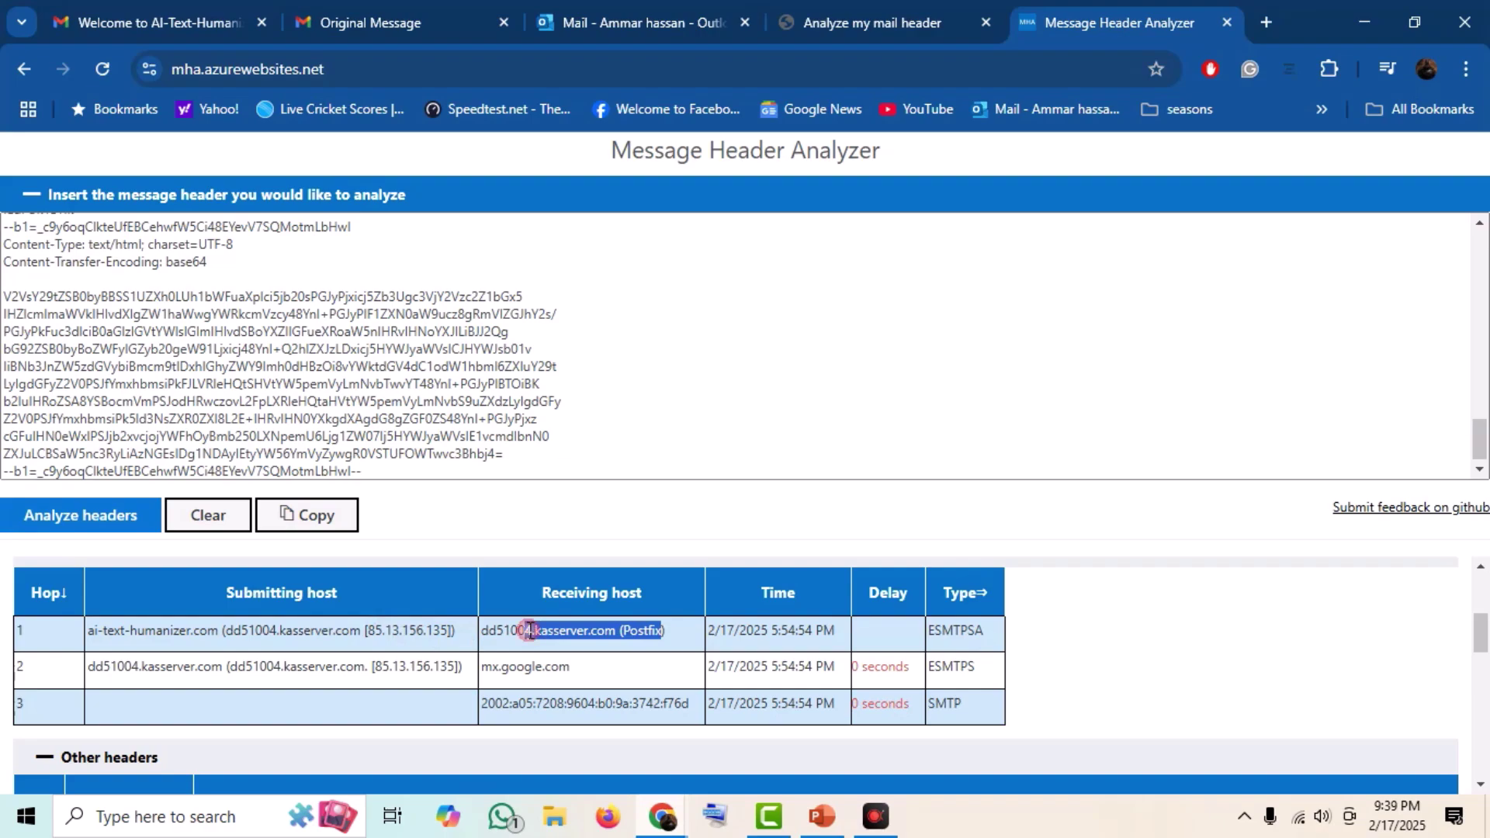
pyautogui.moveTo(584, 672); pyautogui.dragTo(496, 673)
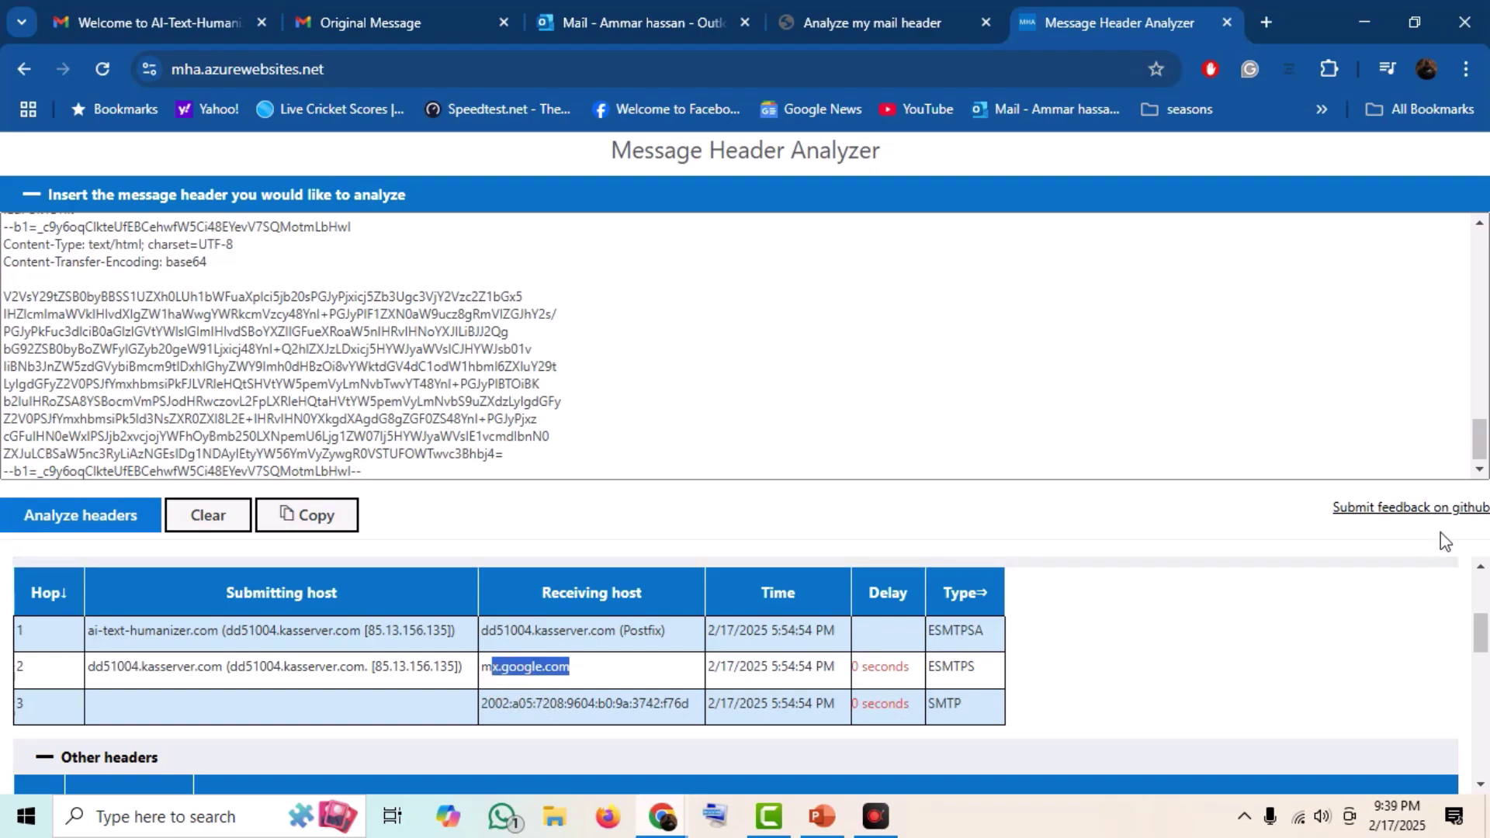
pyautogui.moveTo(1483, 641); pyautogui.dragTo(1484, 664)
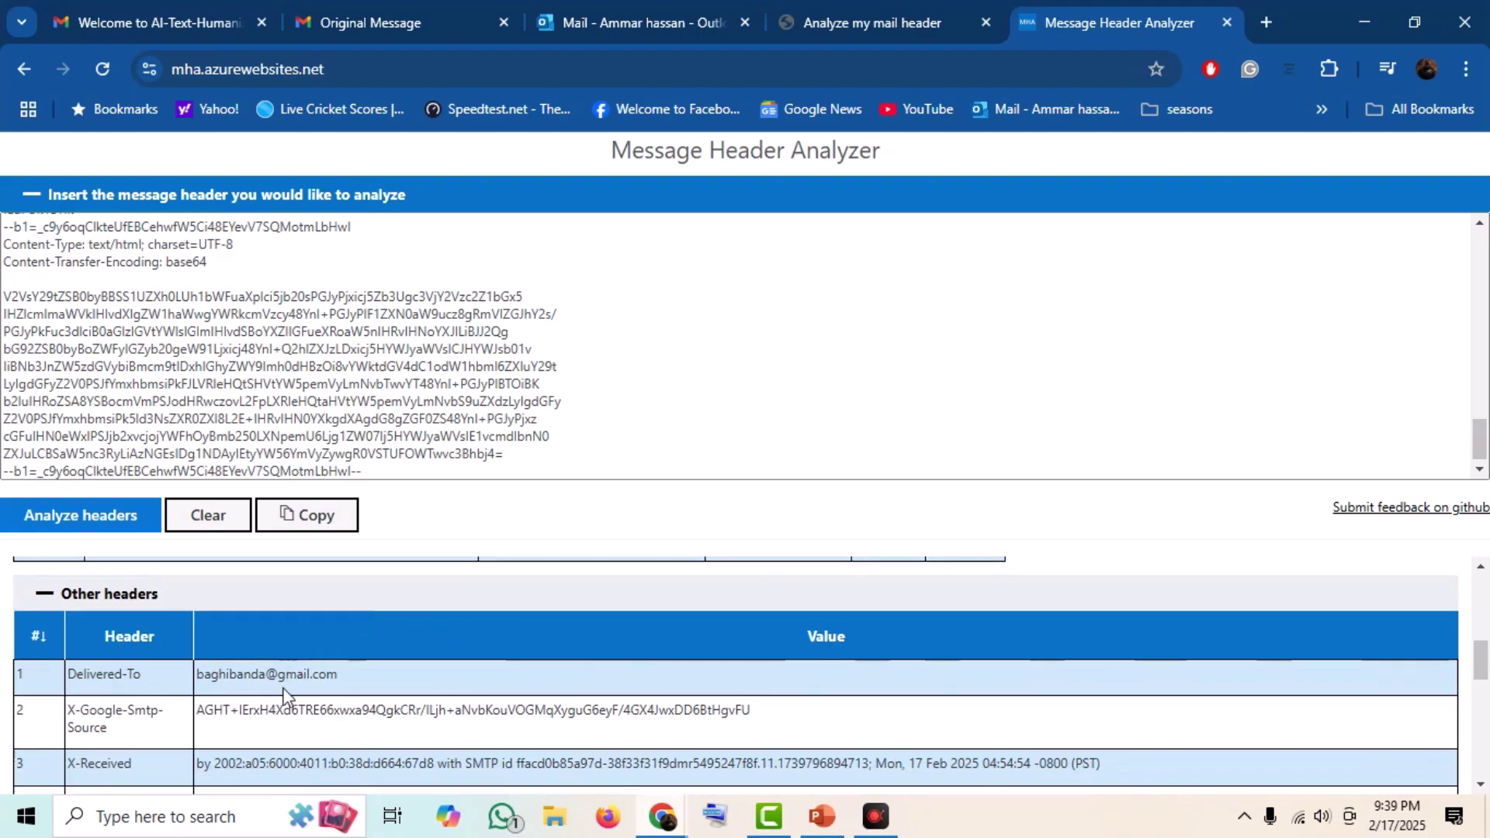
pyautogui.moveTo(478, 710); pyautogui.dragTo(1001, 744)
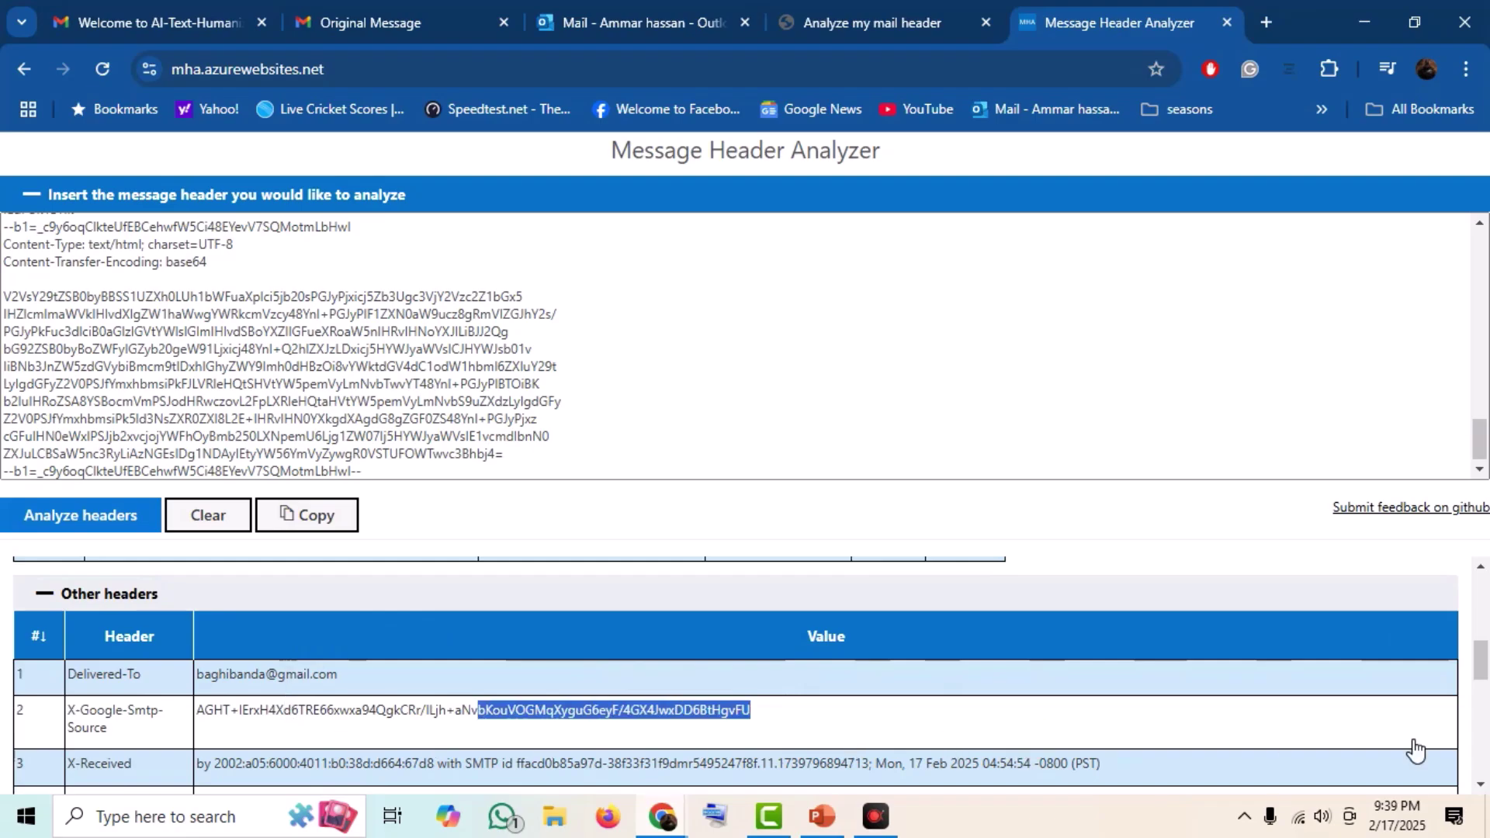
pyautogui.moveTo(1477, 673); pyautogui.dragTo(1483, 704)
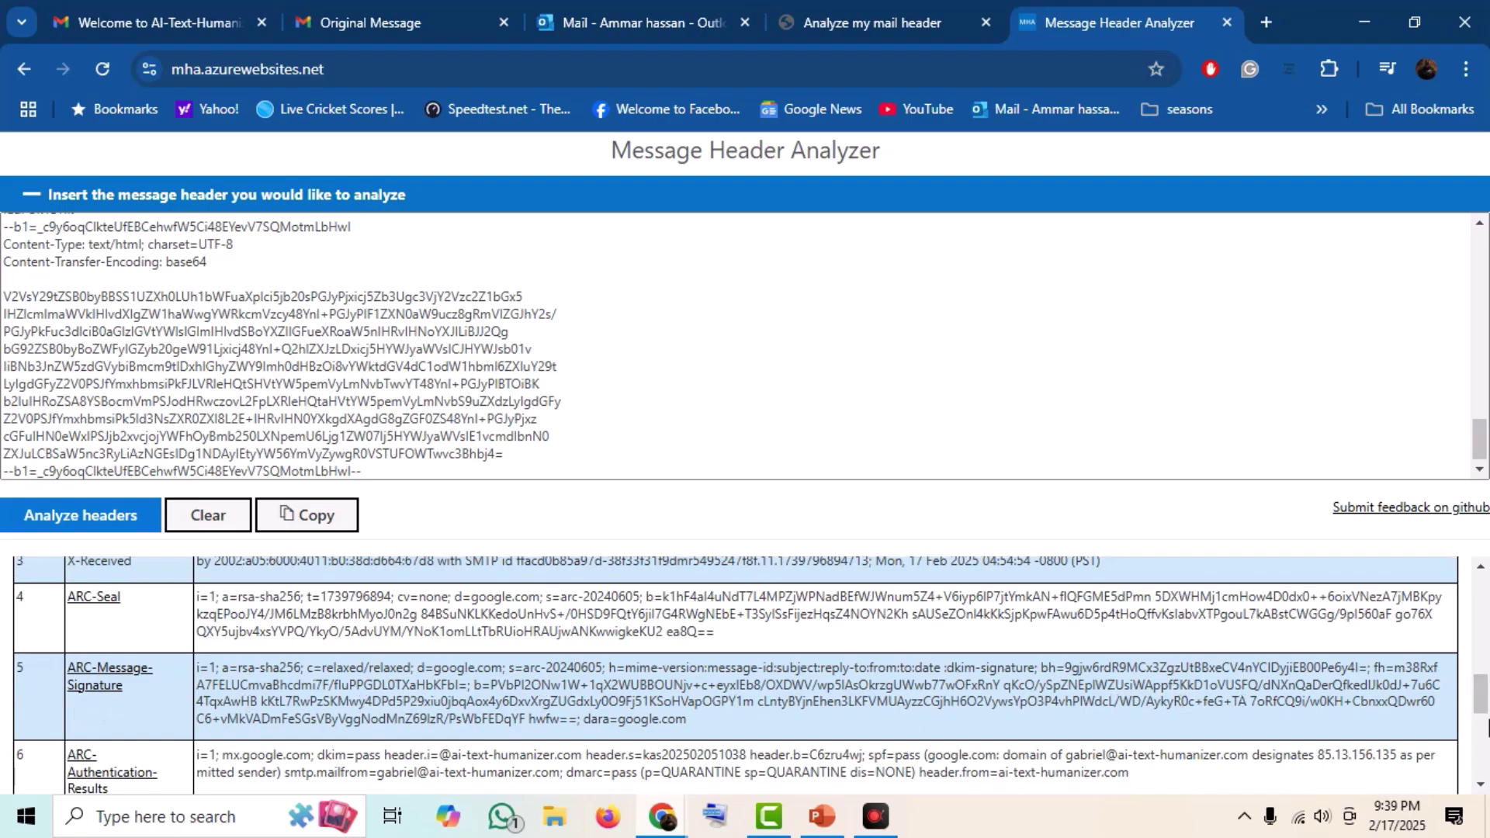
pyautogui.scroll(-3, 1484, 699)
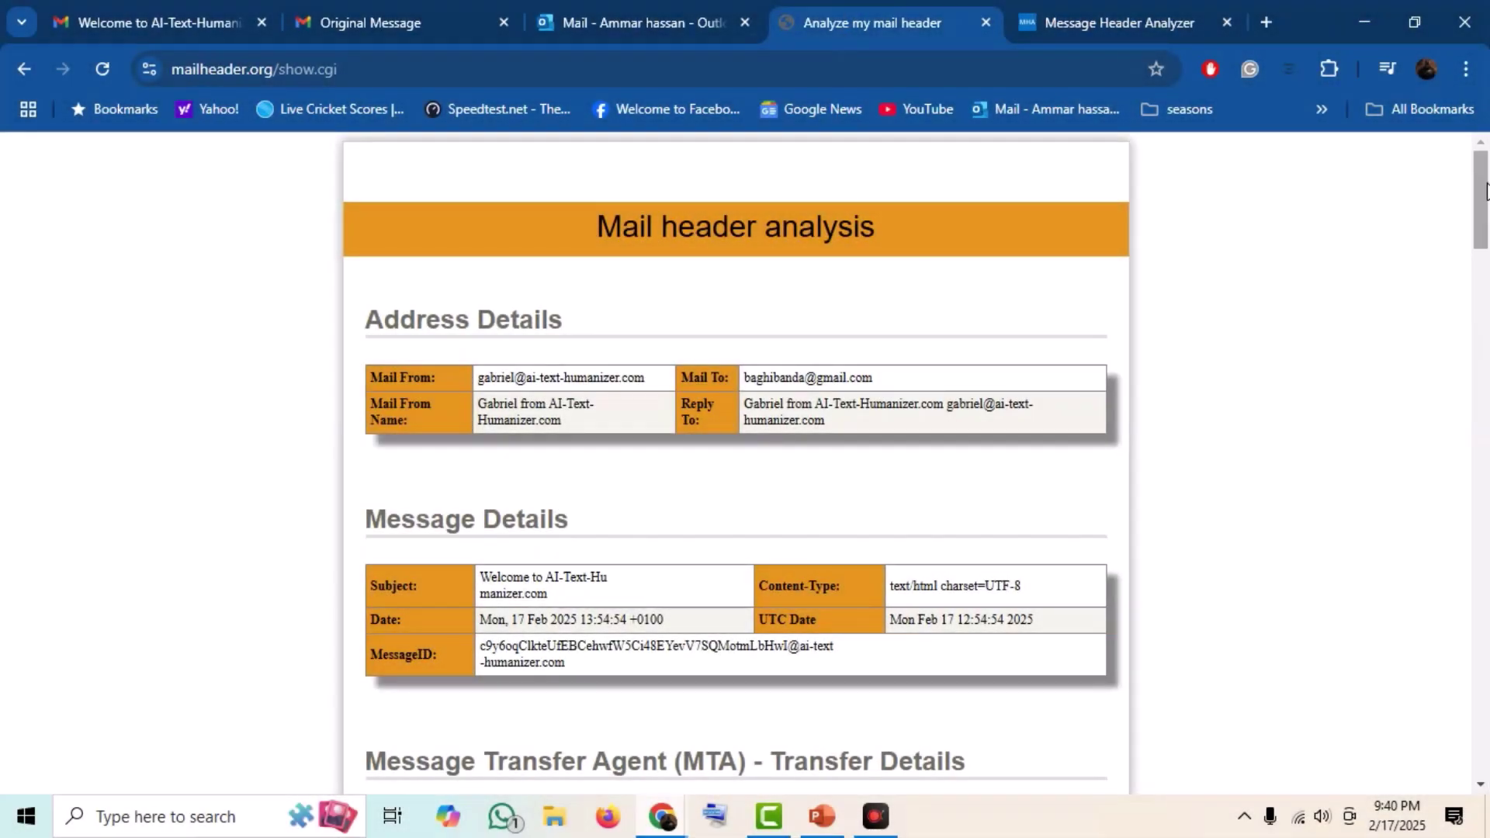
# Step: Highlight the Mail From name, Reply To, UTC Date, MessageID and Date values
pyautogui.moveTo(556, 420); pyautogui.dragTo(478, 405)
pyautogui.moveTo(831, 420); pyautogui.dragTo(745, 420)
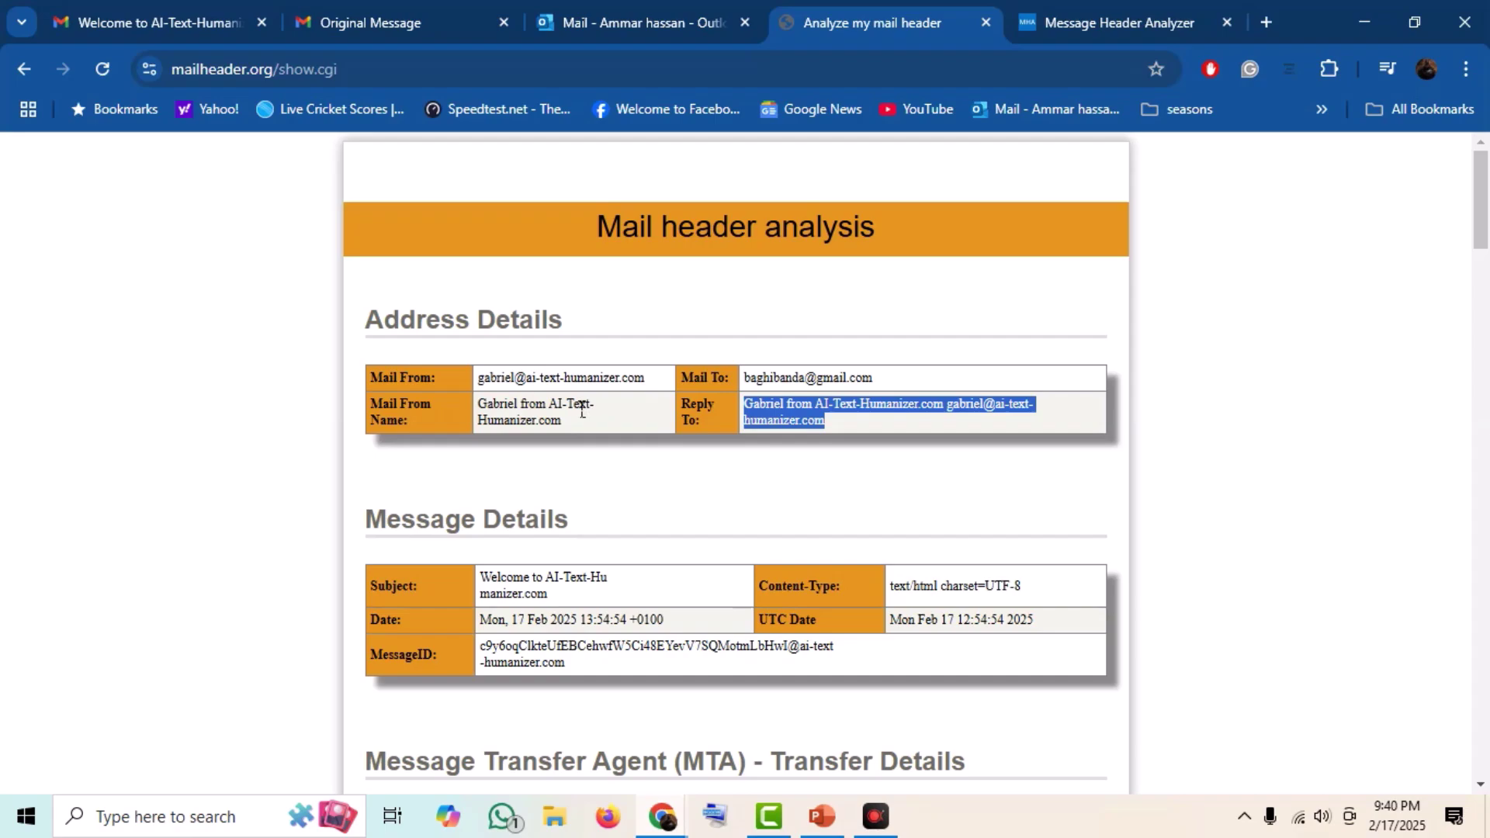
pyautogui.click(614, 382)
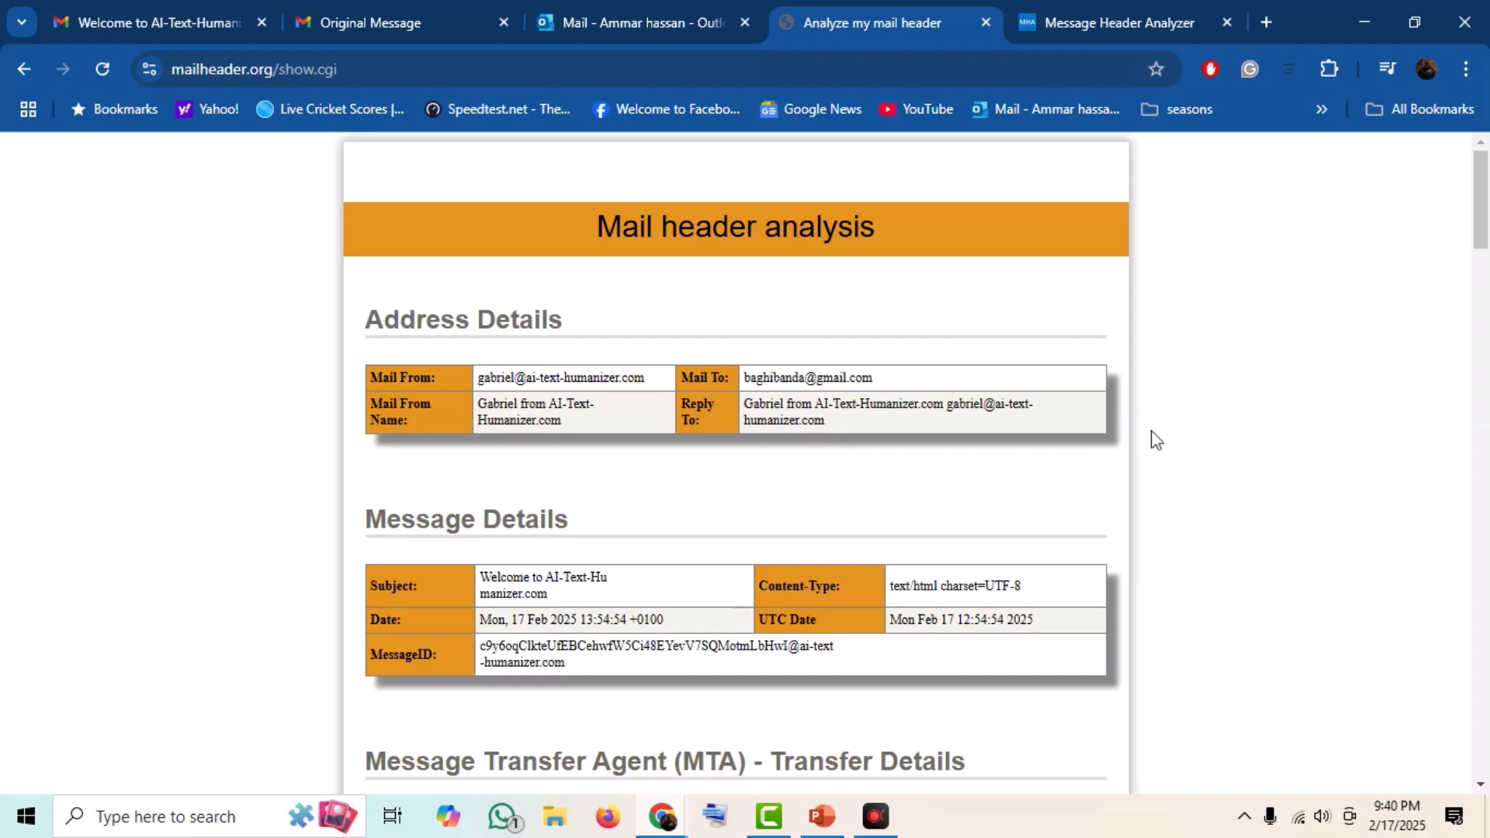
pyautogui.moveTo(1483, 232); pyautogui.dragTo(1486, 268)
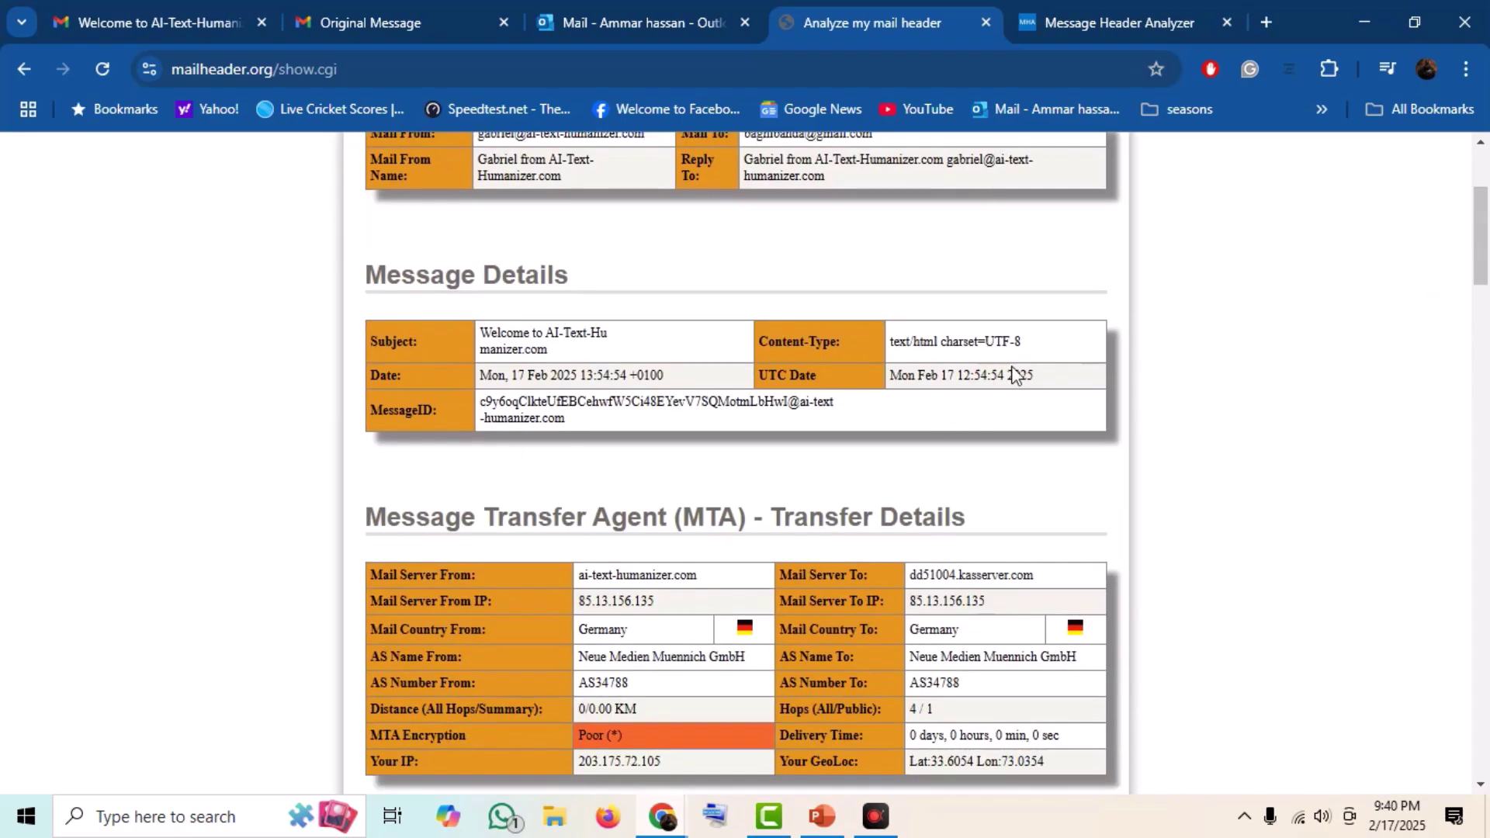
pyautogui.moveTo(1048, 377); pyautogui.dragTo(887, 378)
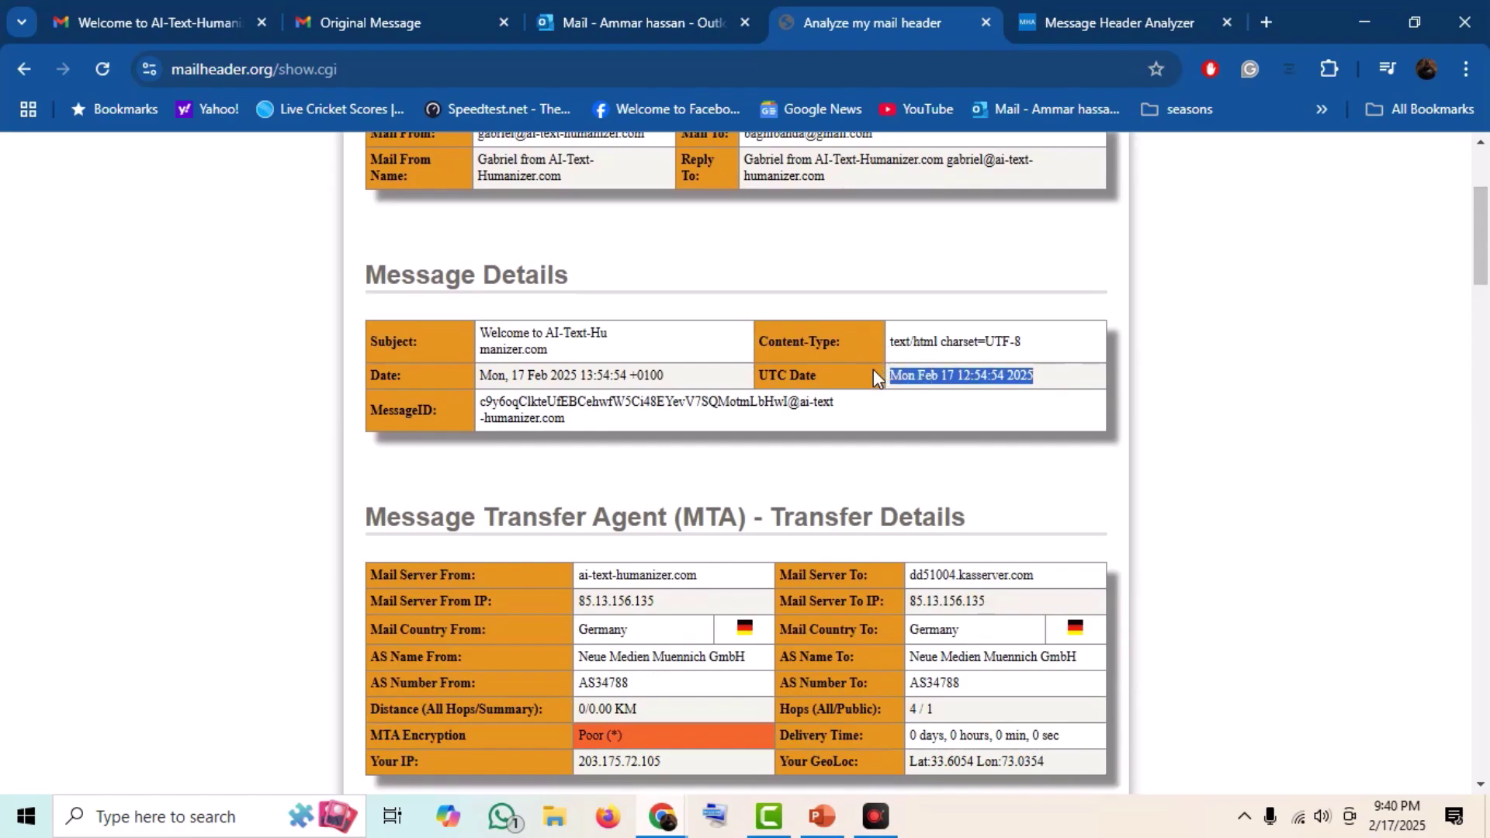
pyautogui.moveTo(557, 426); pyautogui.dragTo(500, 402)
pyautogui.moveTo(664, 375); pyautogui.dragTo(490, 380)
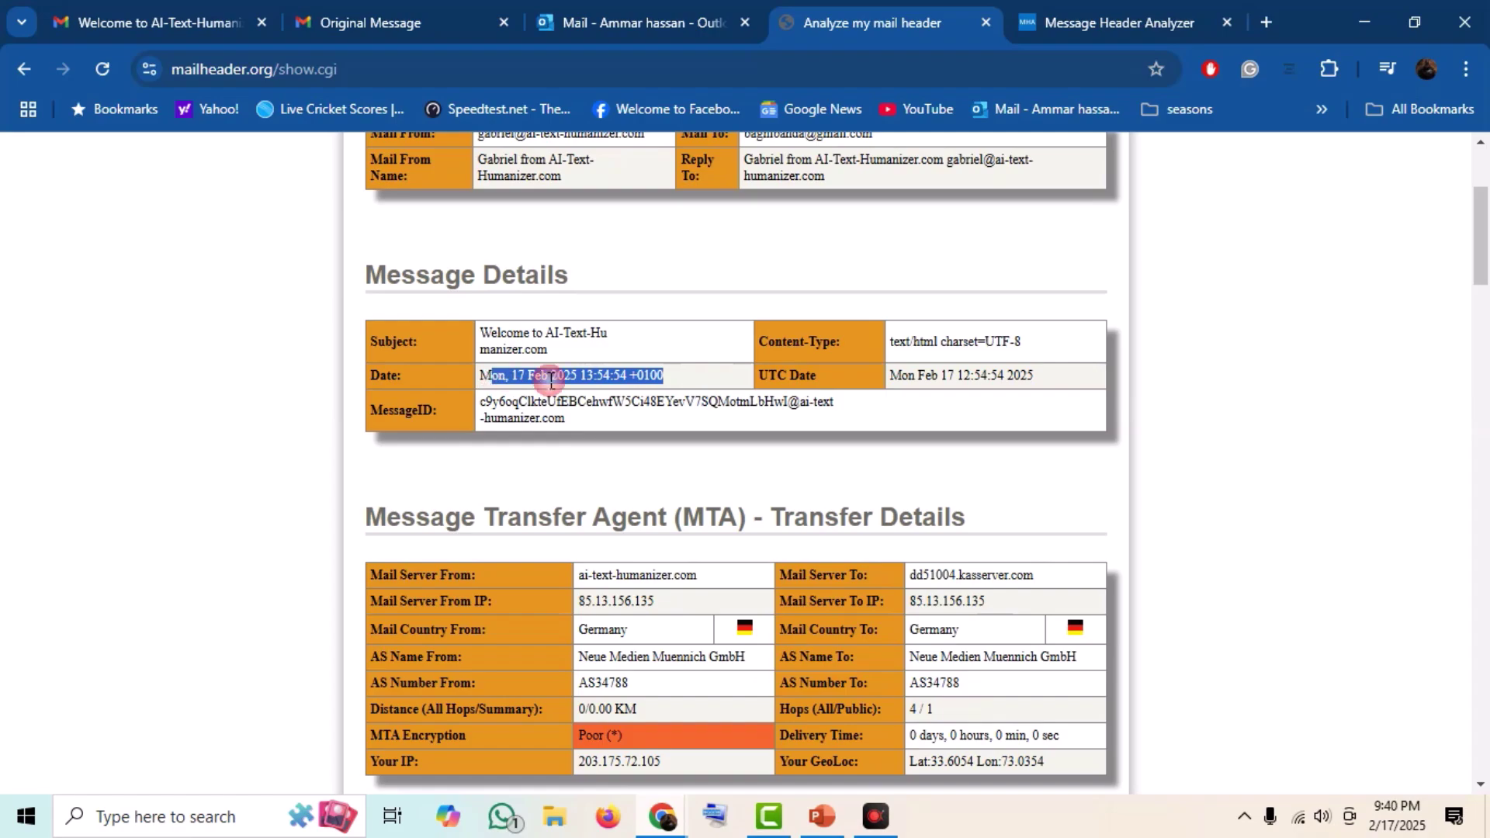
# Step: Highlight sending country Germany, AS34788, the Your IP value, and kasserver.com in the receiving server
pyautogui.moveTo(1482, 267); pyautogui.dragTo(1484, 315)
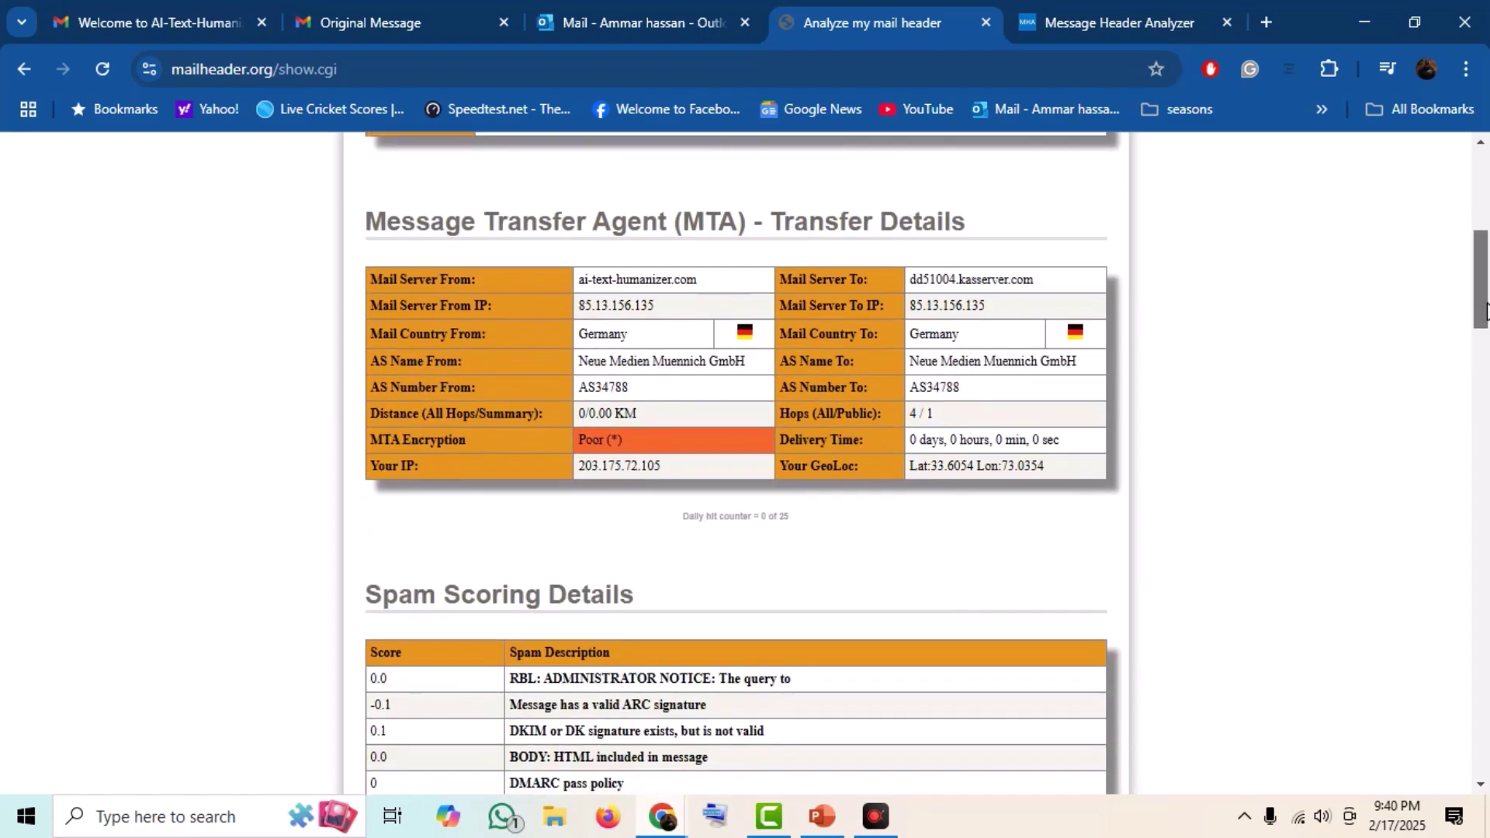
pyautogui.moveTo(656, 333); pyautogui.dragTo(572, 329)
pyautogui.click(674, 385)
pyautogui.moveTo(674, 386); pyautogui.dragTo(583, 385)
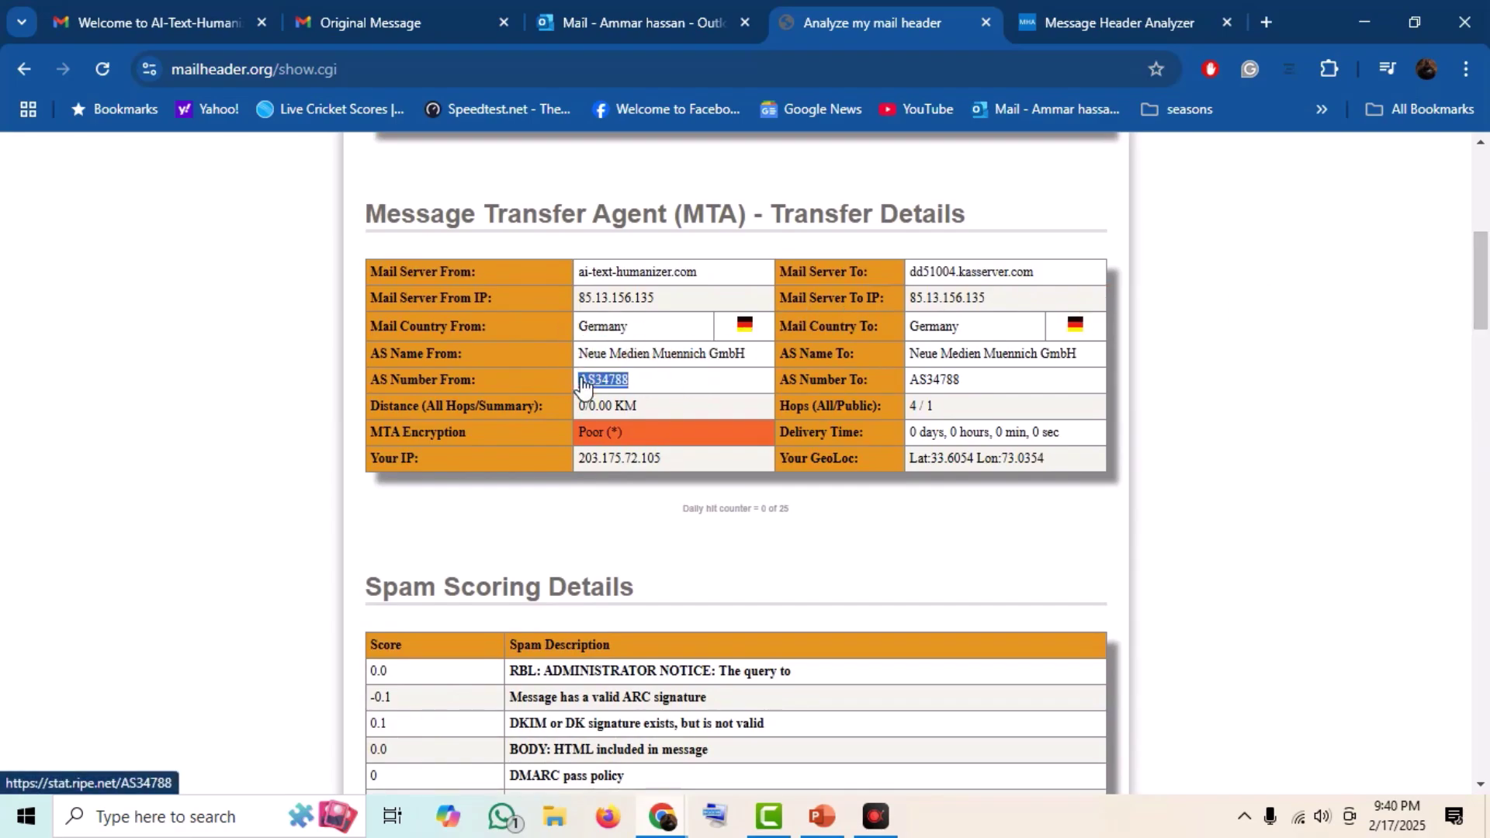
pyautogui.moveTo(667, 459); pyautogui.dragTo(577, 459)
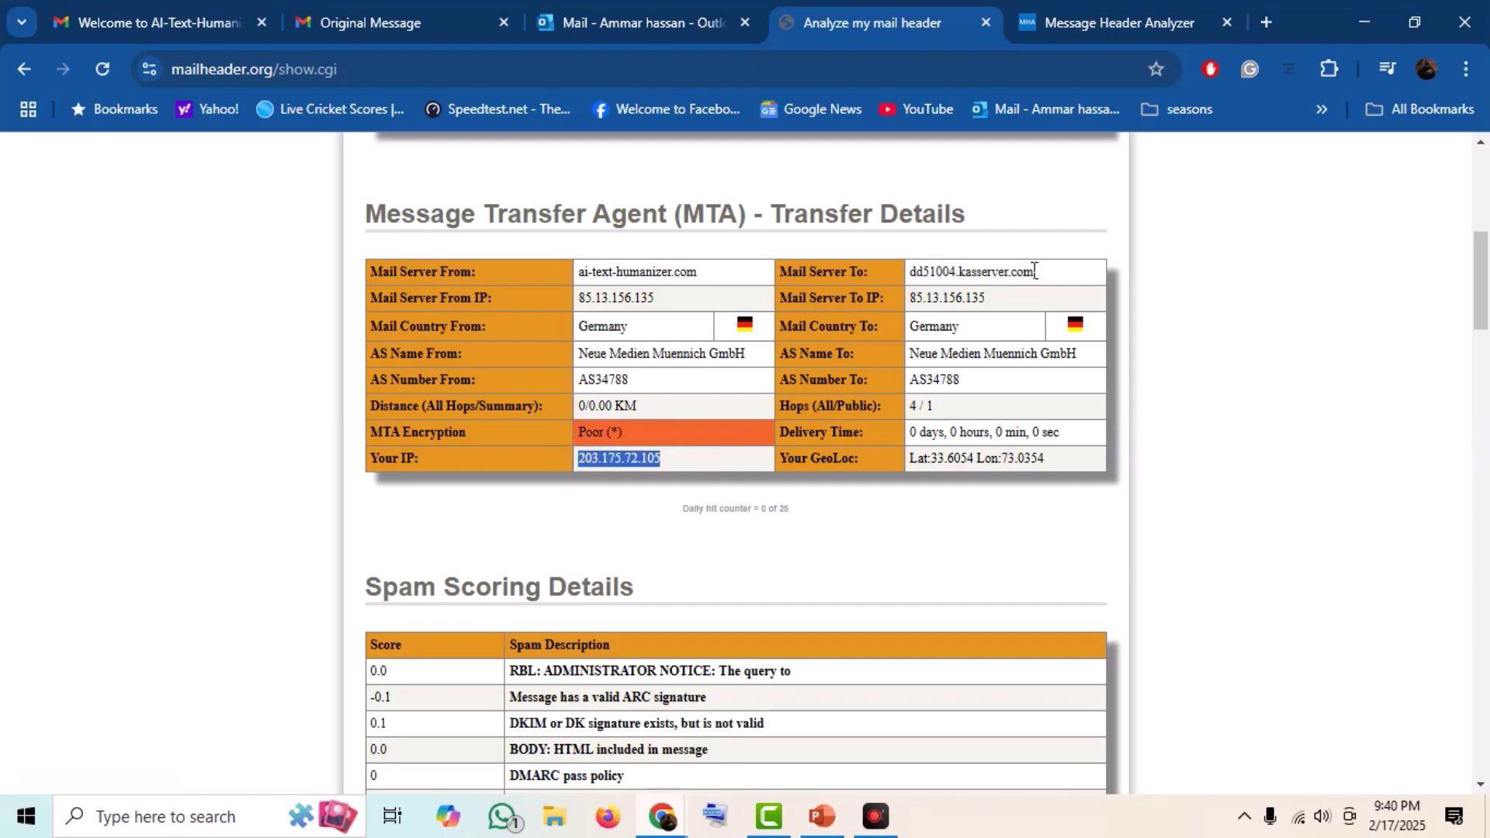
pyautogui.moveTo(1035, 273); pyautogui.dragTo(959, 284)
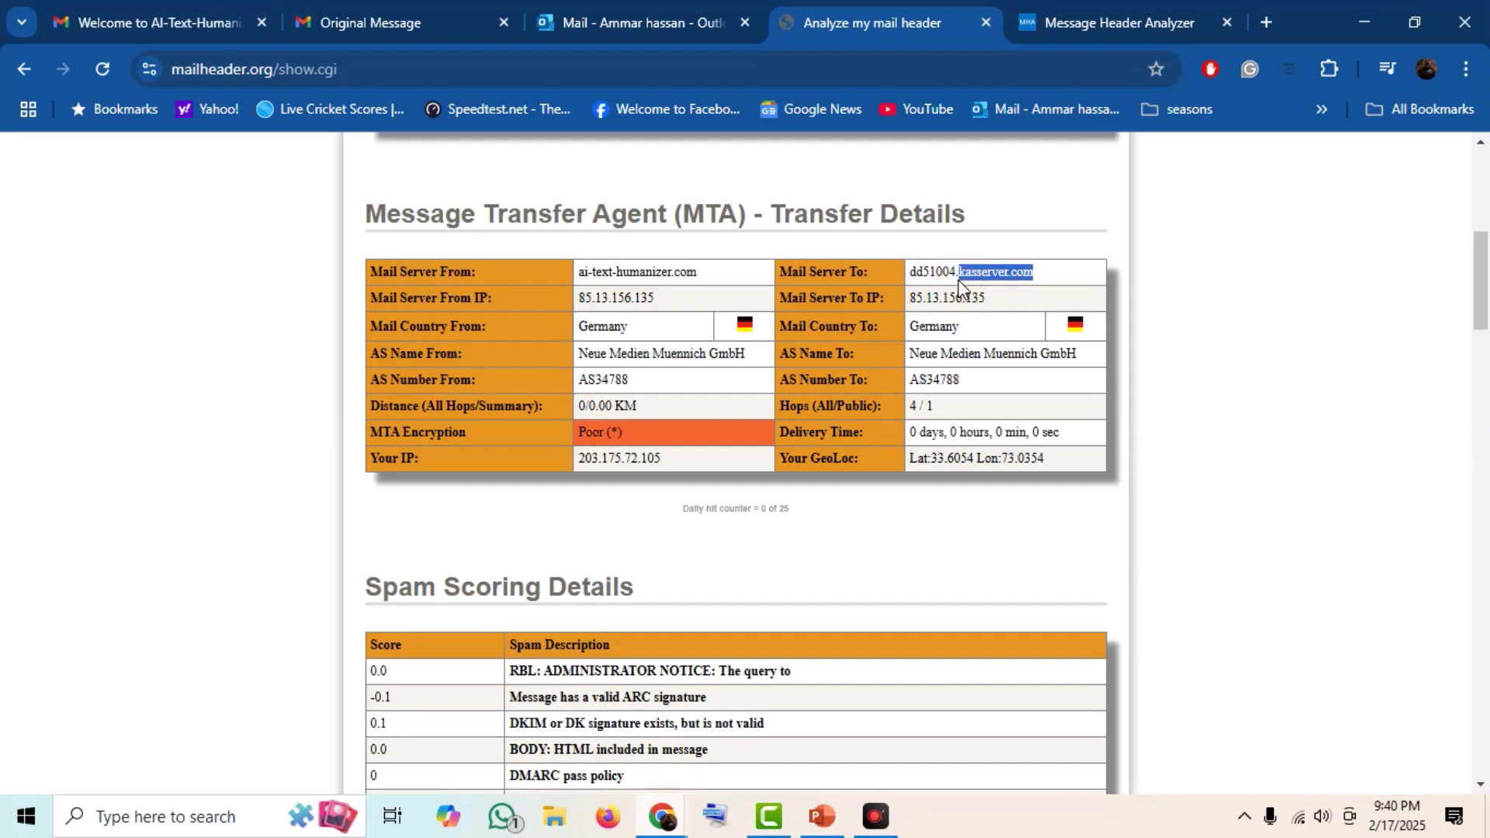
# Step: Scroll to the X-Headers and highlight the X-Mailer value PHPMailer 6.9.1
pyautogui.moveTo(1480, 309); pyautogui.dragTo(1484, 457)
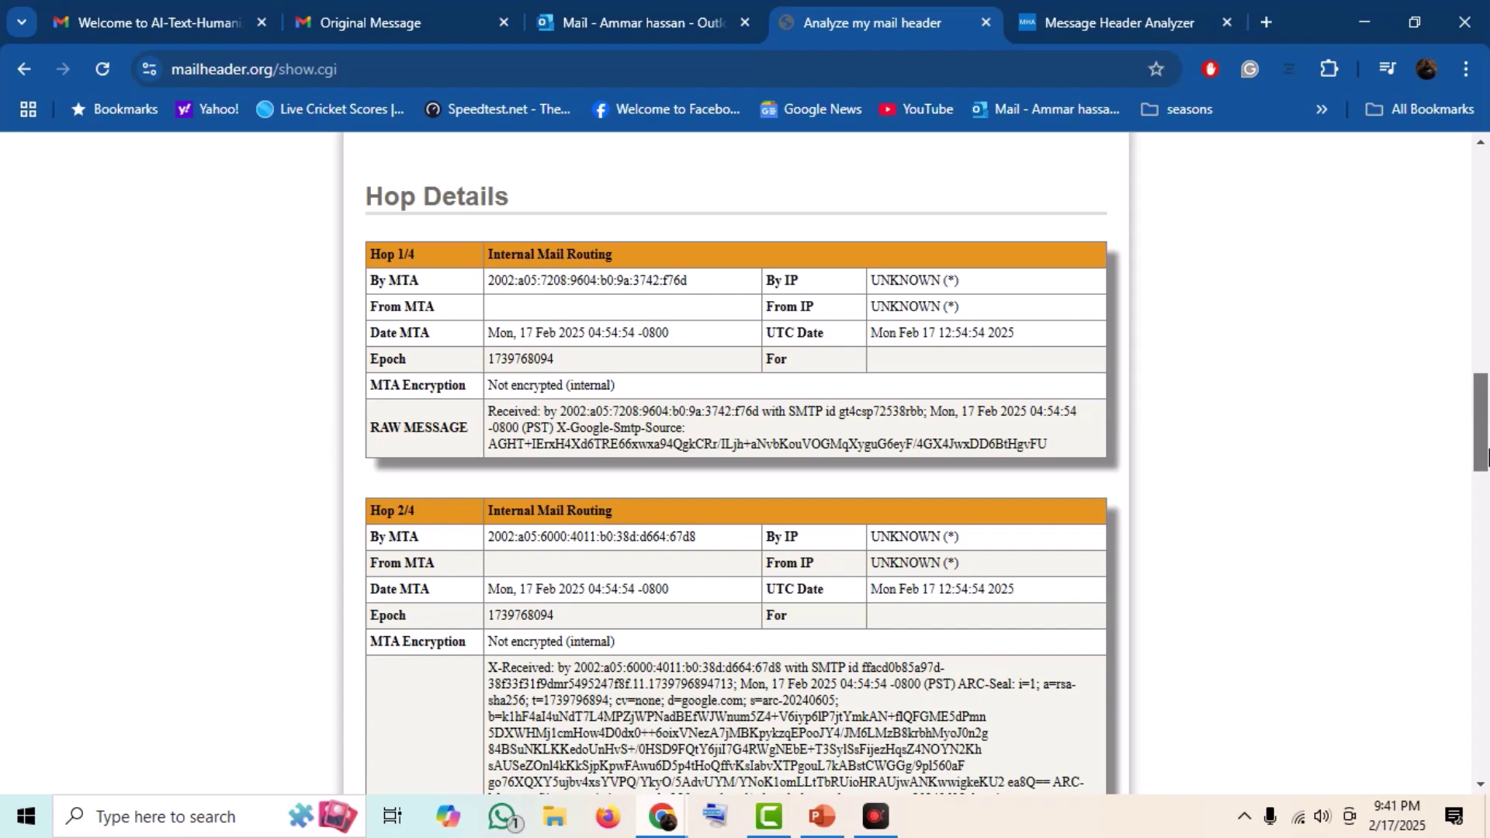
pyautogui.moveTo(1485, 441); pyautogui.dragTo(1484, 658)
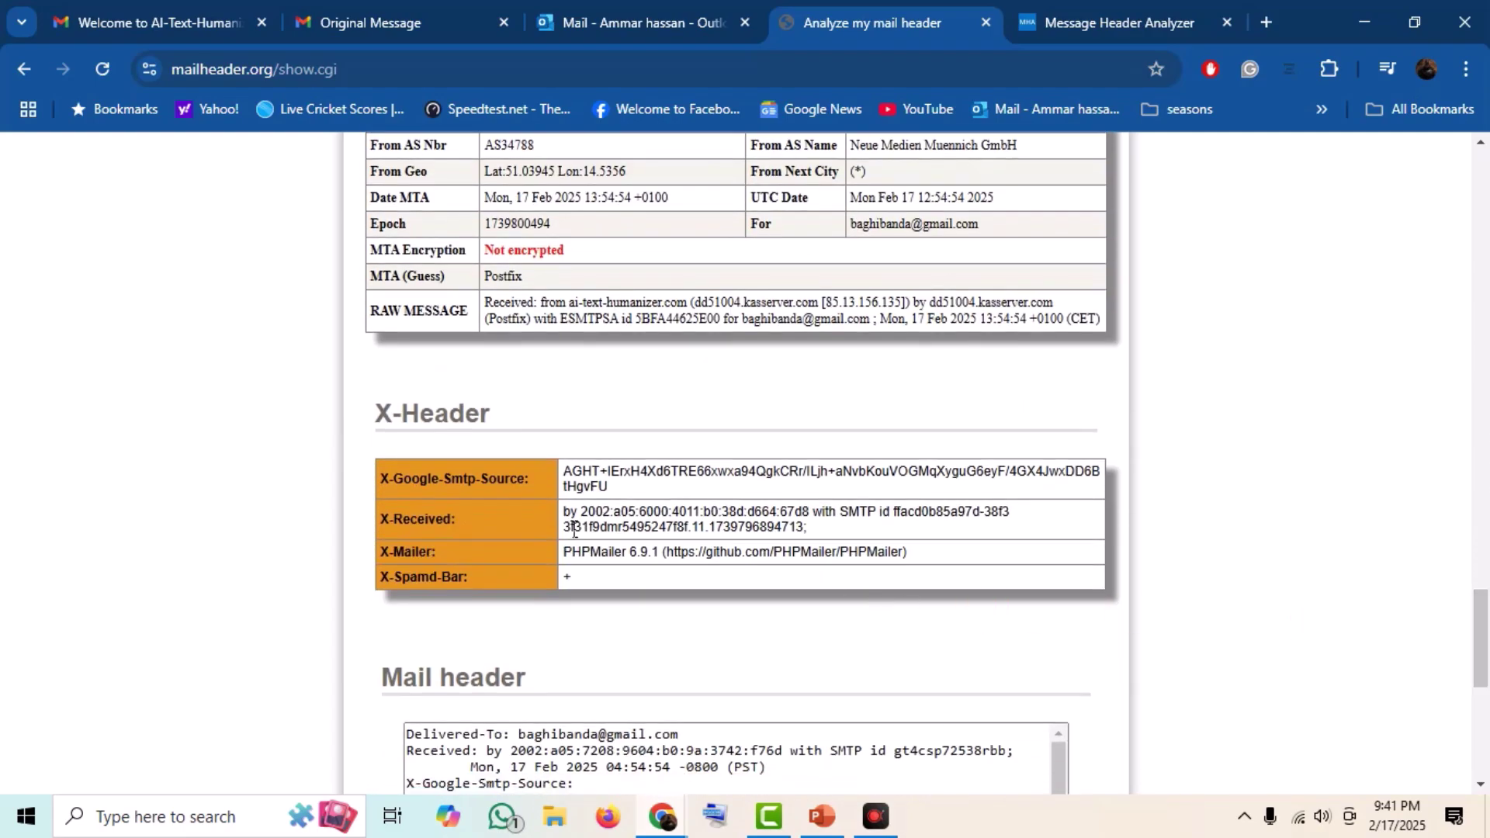
pyautogui.moveTo(564, 552); pyautogui.dragTo(916, 562)
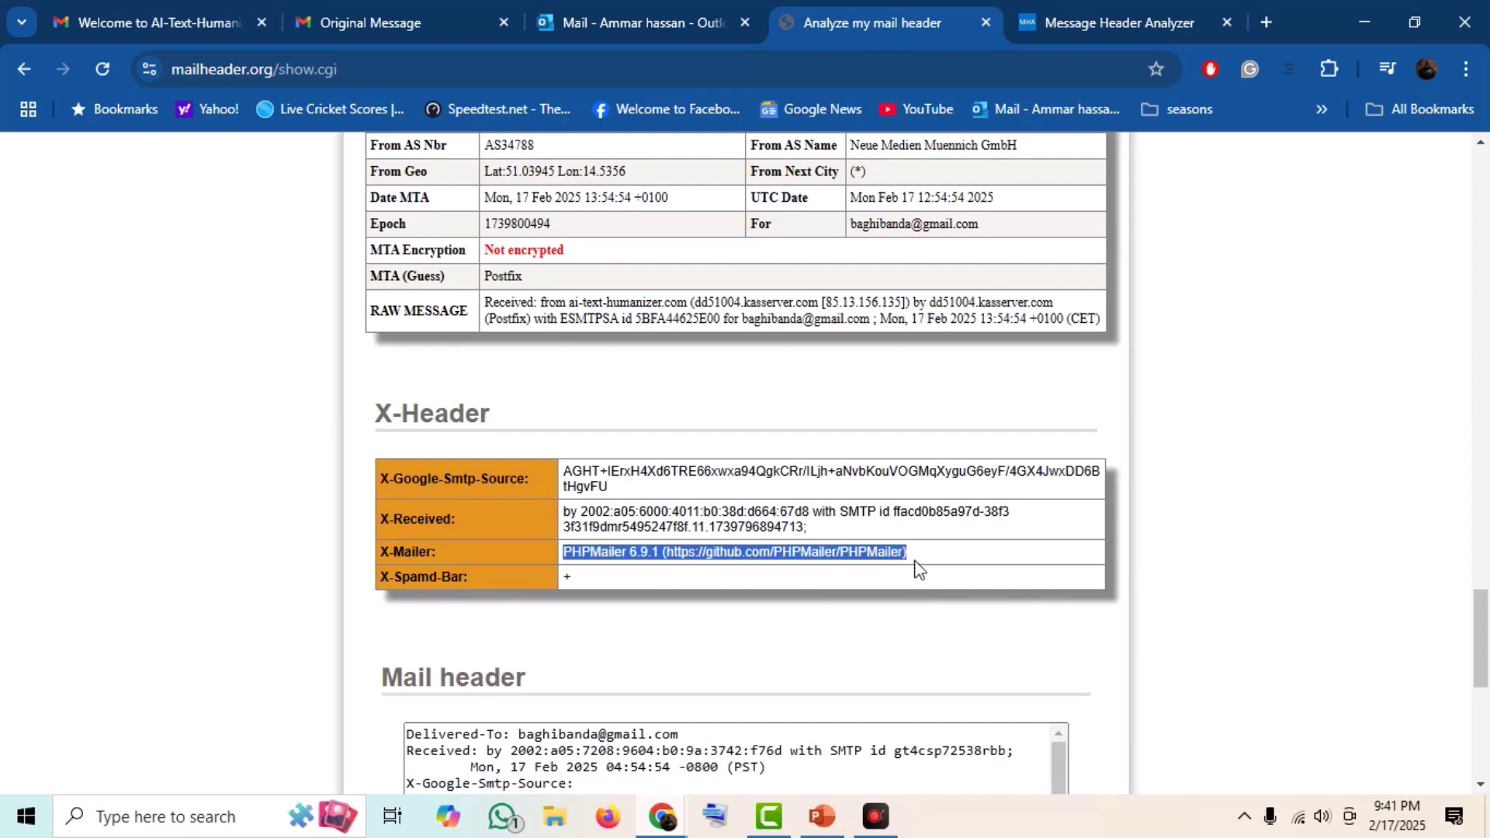
pyautogui.moveTo(1481, 579); pyautogui.dragTo(1484, 536)
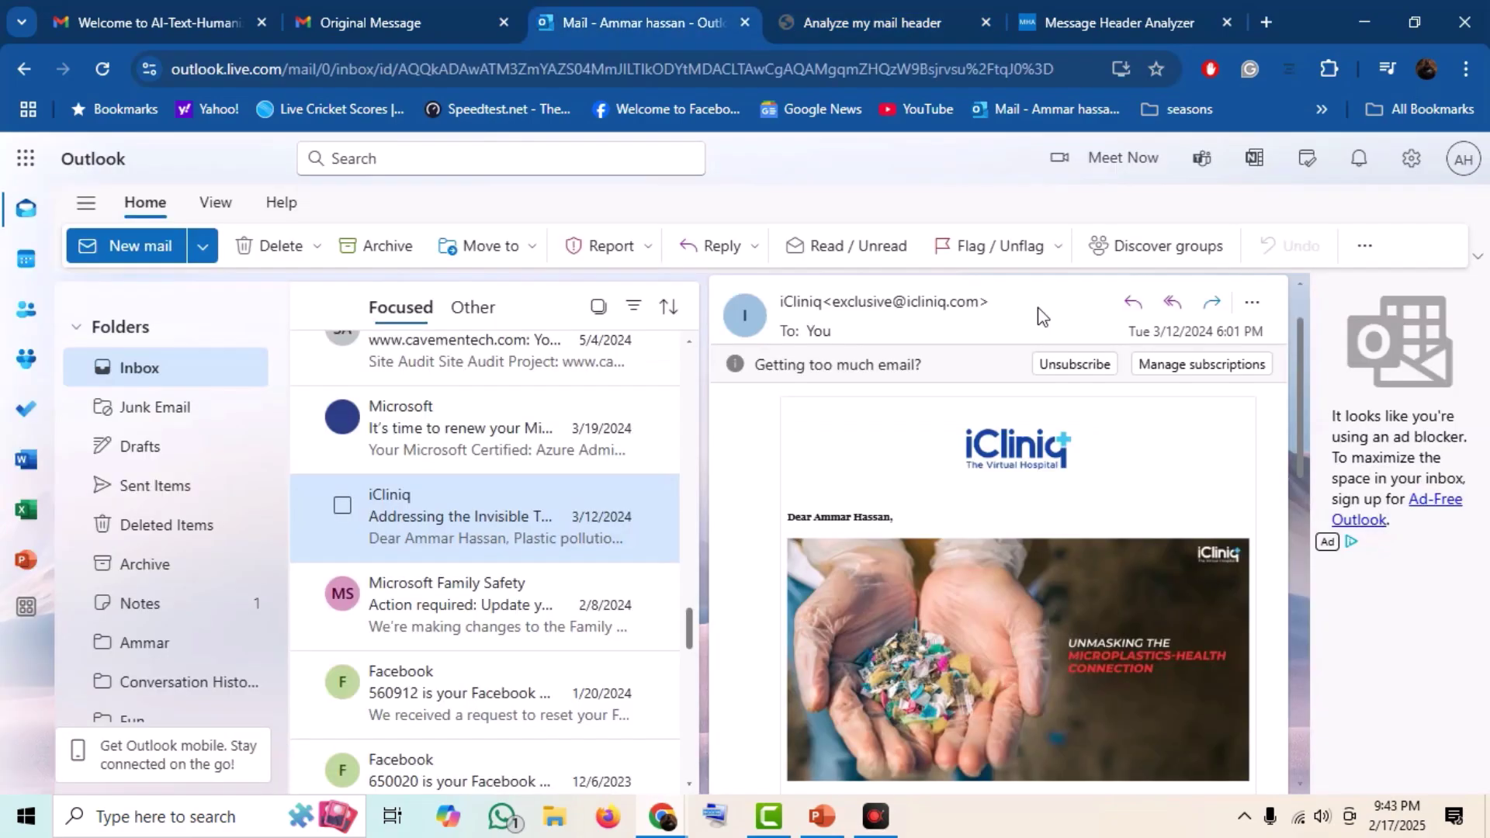
# Step: View the iCliniq message's source in Outlook and select all of its text
pyautogui.click(1253, 304)
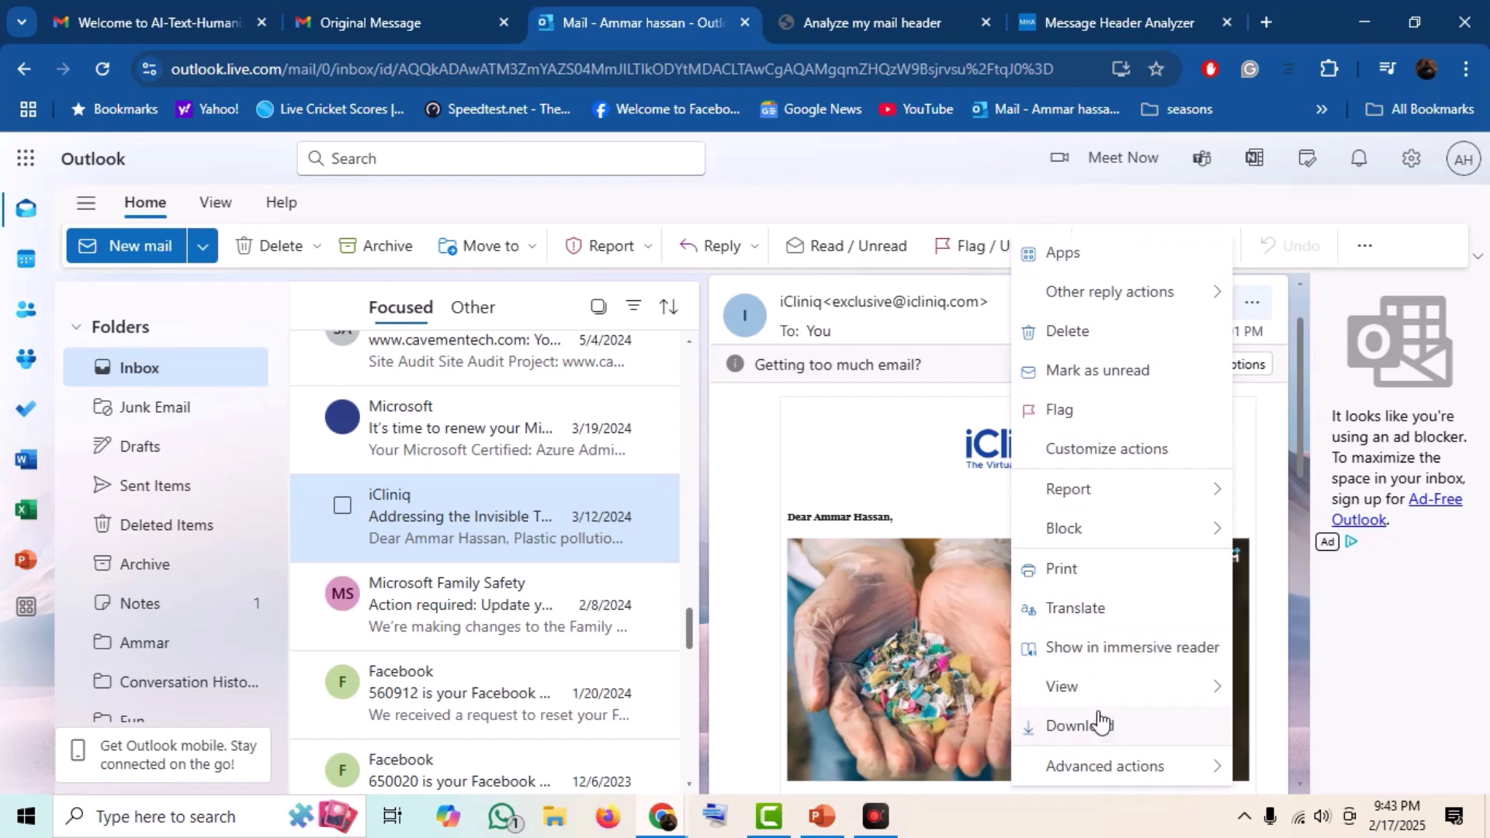
pyautogui.moveTo(1106, 699)
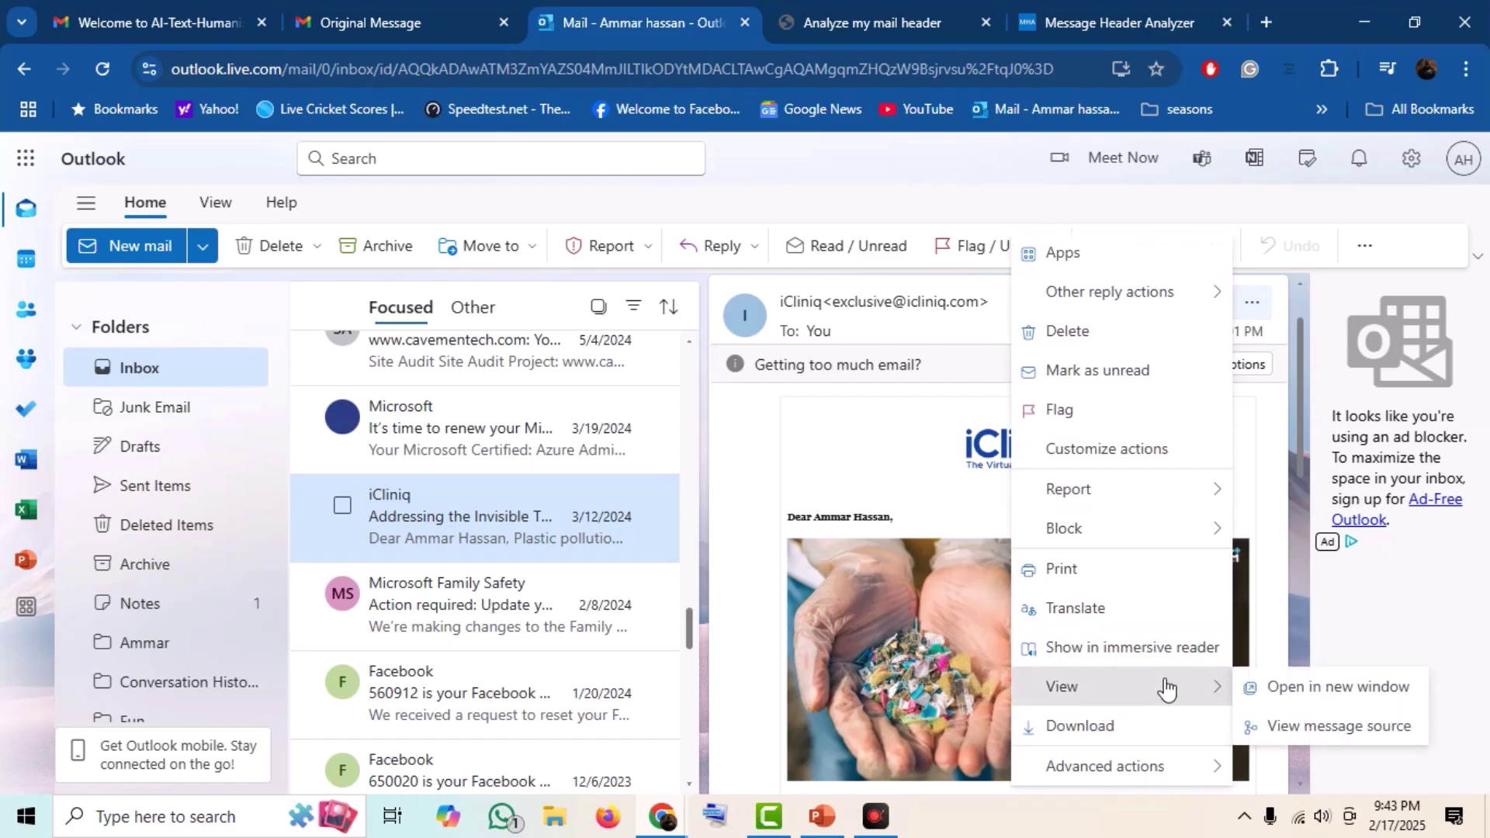
pyautogui.click(1290, 734)
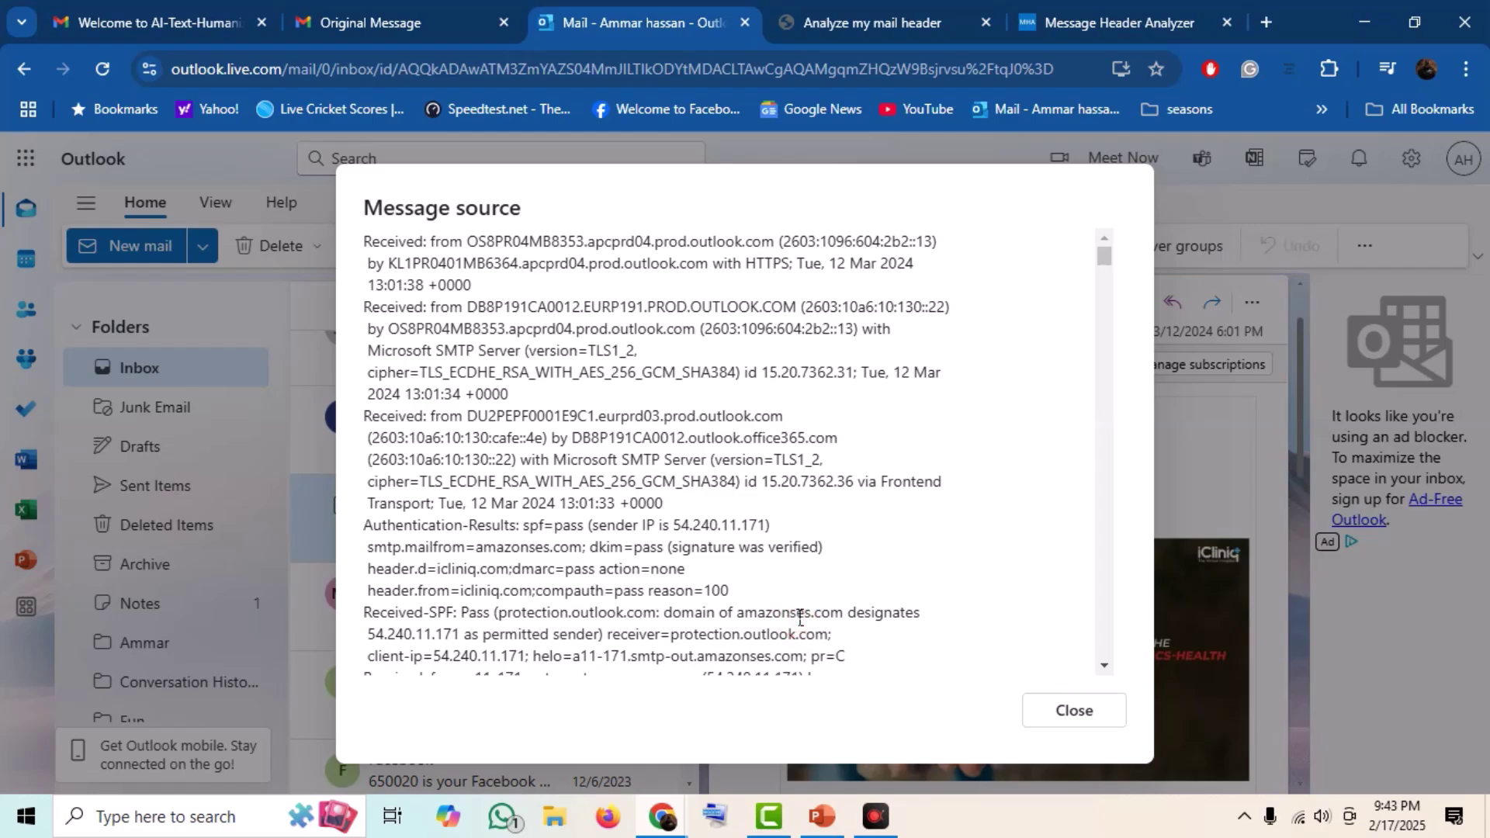
pyautogui.hotkey('ctrl', 'a')
pyautogui.click(869, 23)
# Step: Replace mailheader.org's header text with the iCliniq source and paste it into Message Header Analyzer
pyautogui.hotkey('ctrl', 'a')
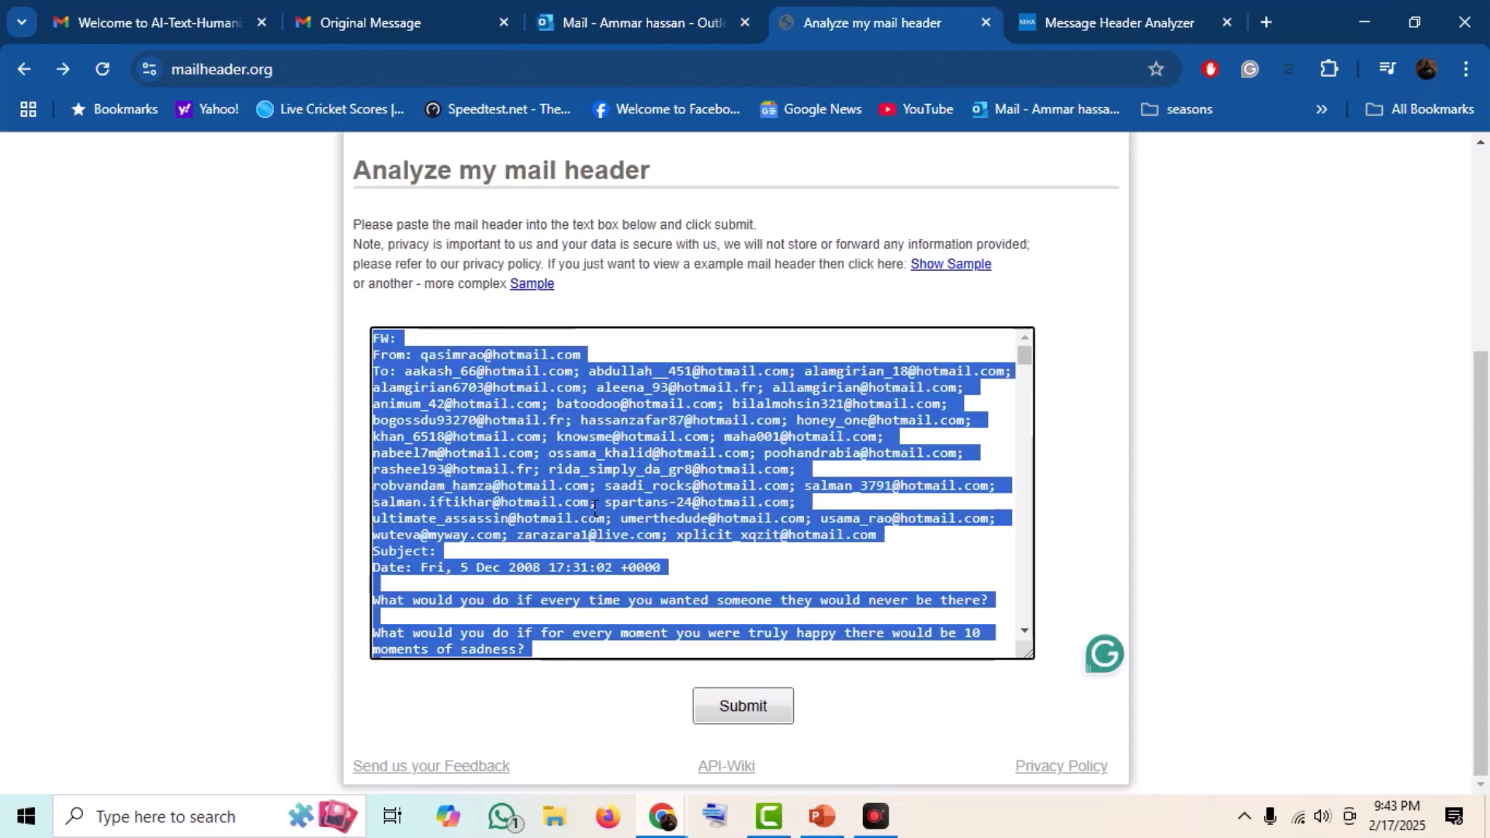
pyautogui.hotkey('ctrl', 'v')
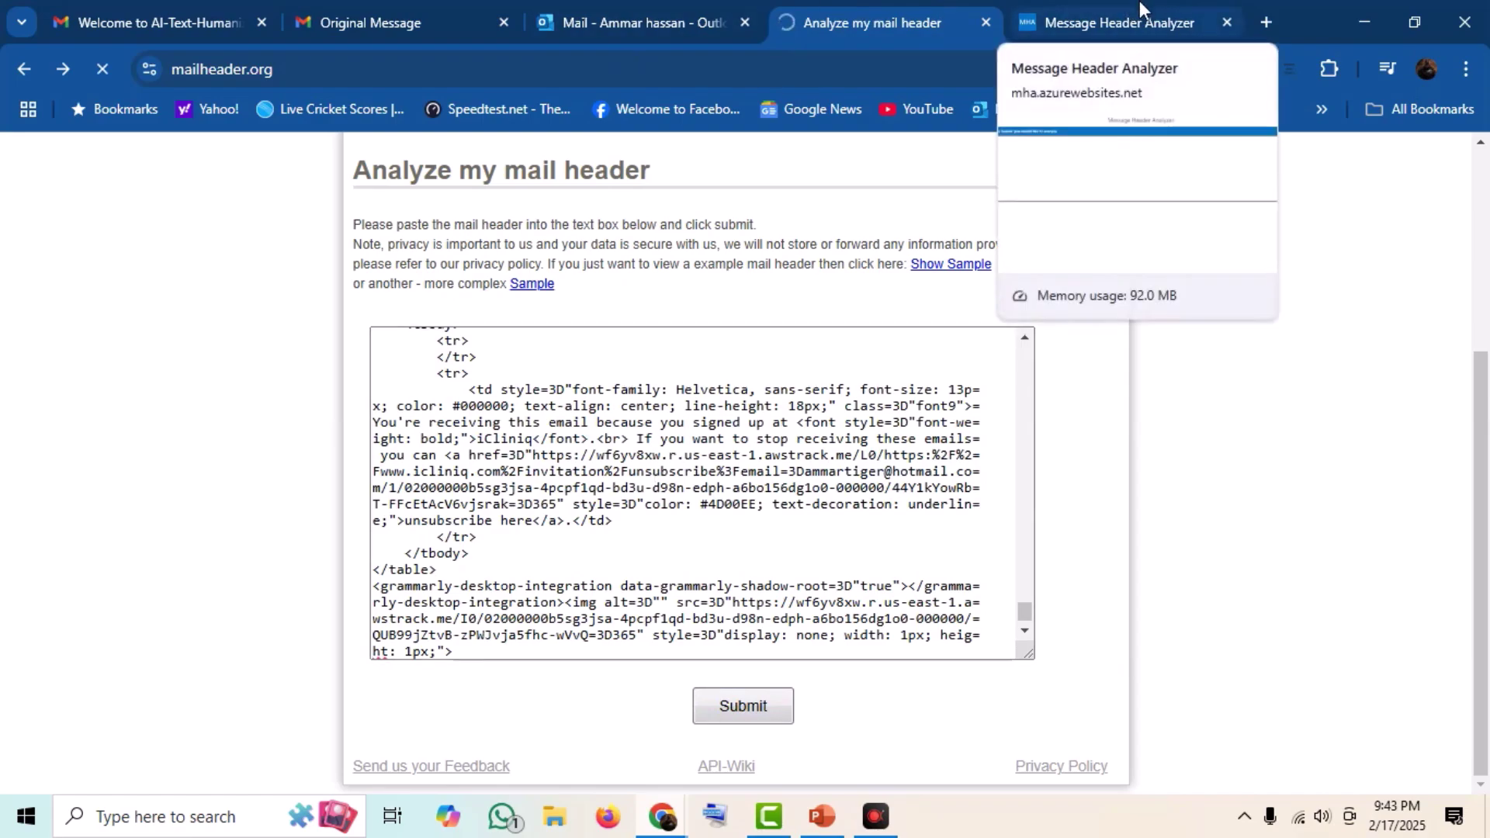
pyautogui.click(1118, 22)
pyautogui.click(149, 411)
pyautogui.hotkey('ctrl', 'v')
# Step: Analyze the headers, then view mailheader.org's report showing amazonses.com and 54.240.11.171
pyautogui.click(42, 518)
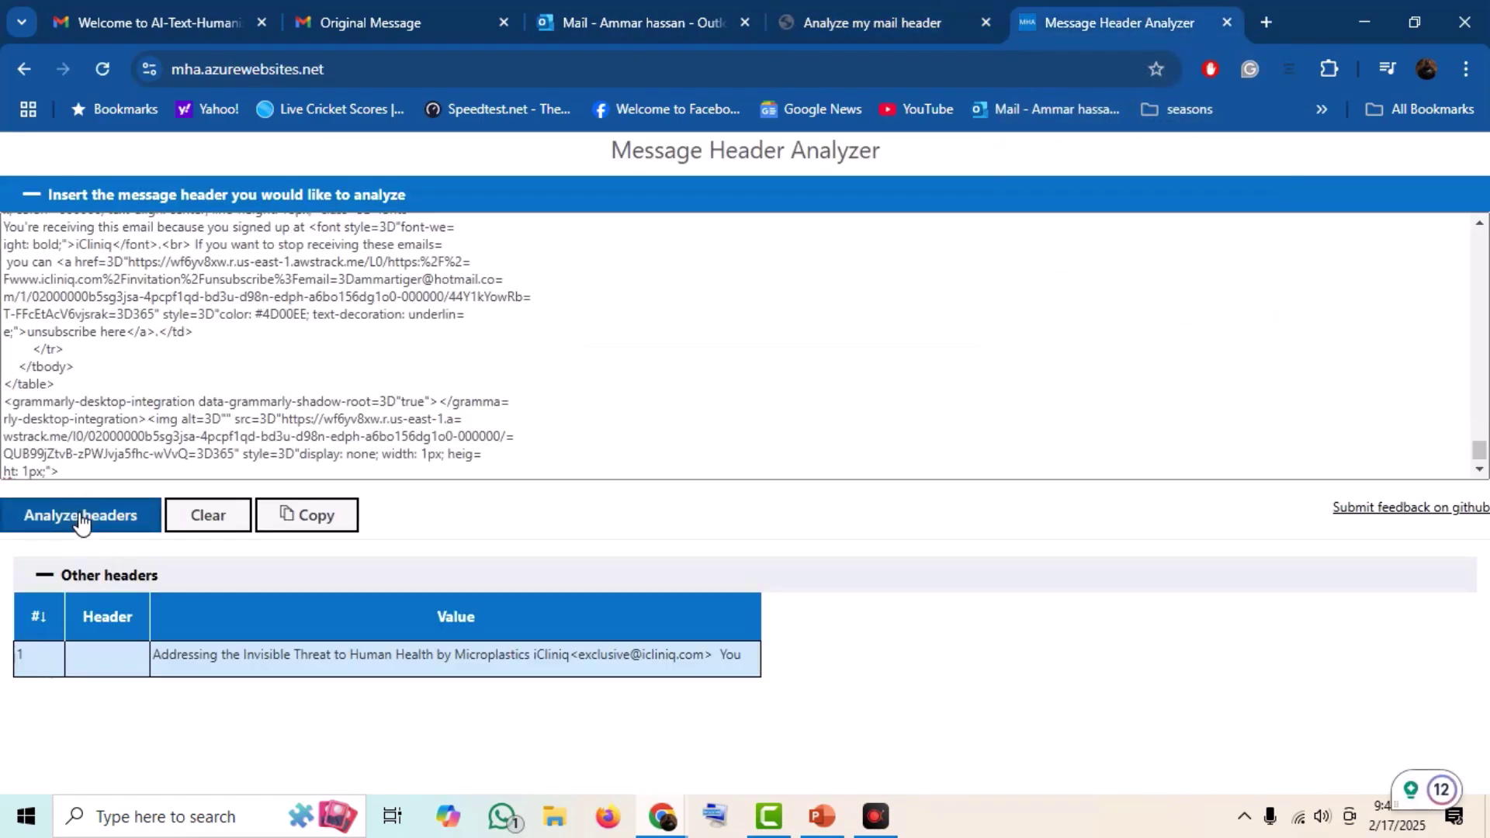
pyautogui.click(862, 23)
pyautogui.moveTo(1479, 227); pyautogui.dragTo(1486, 174)
# Step: Scroll through the MTA transfer details, the spam score of 0 and the 4 hops
pyautogui.scroll(-5, 637, 598)
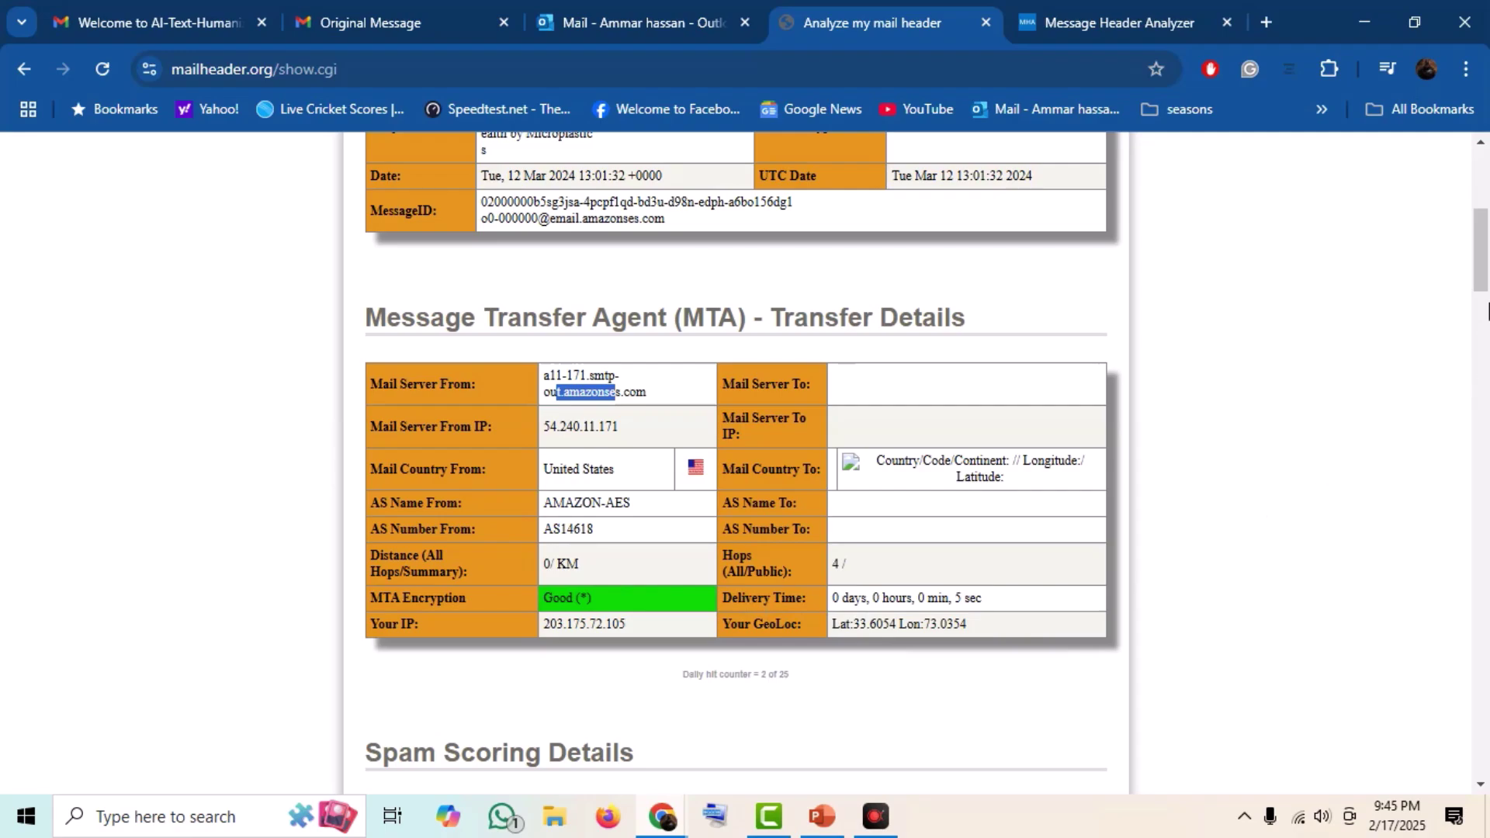
pyautogui.moveTo(1482, 281); pyautogui.dragTo(1477, 363)
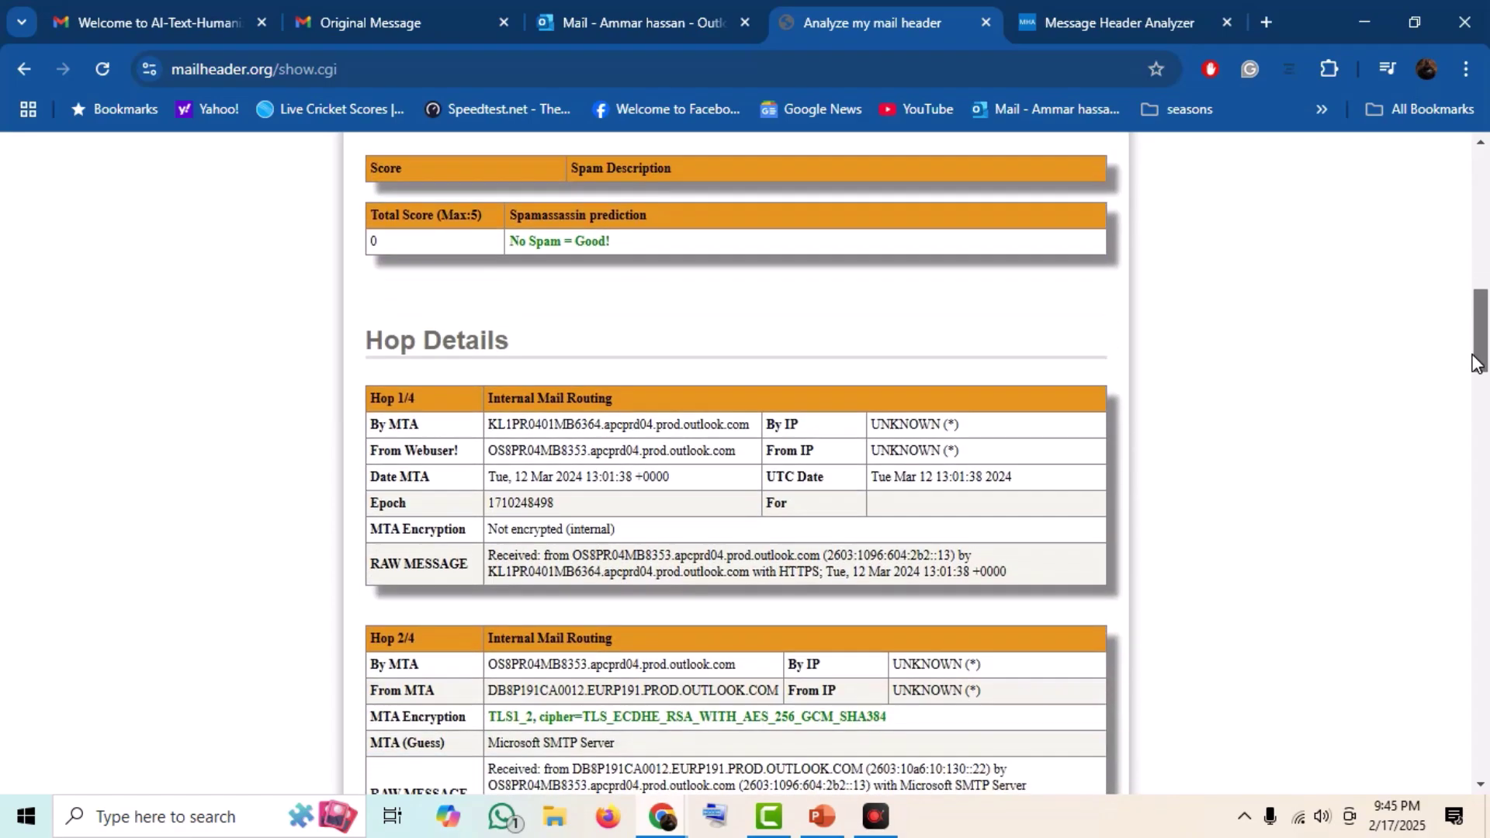